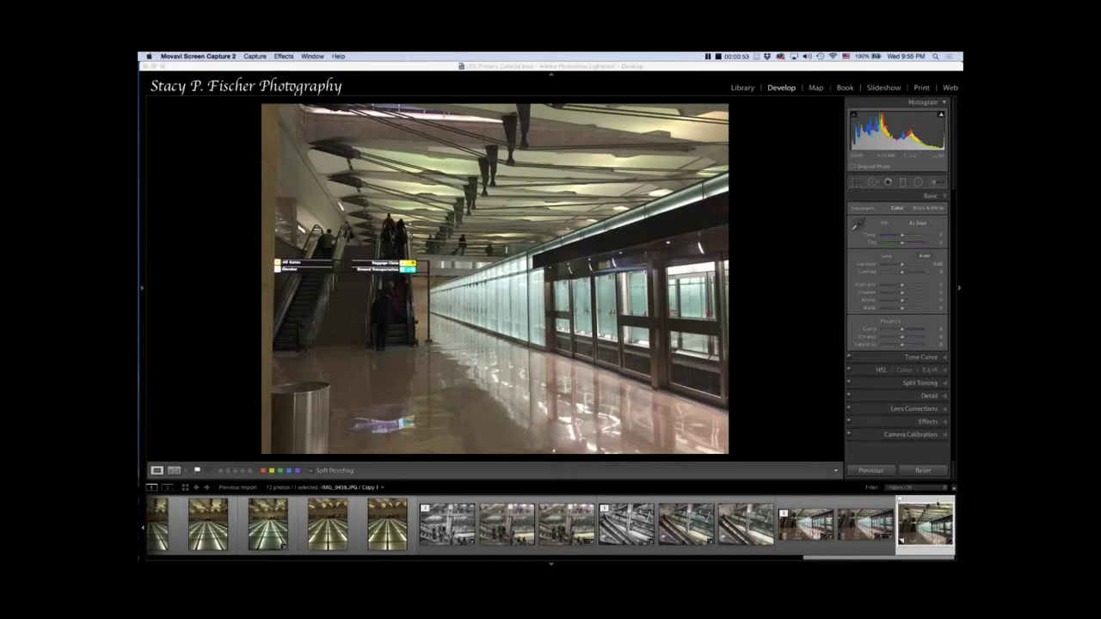
- Pull Highlights down to -100 and lift Shadows to +100
click(901, 288)
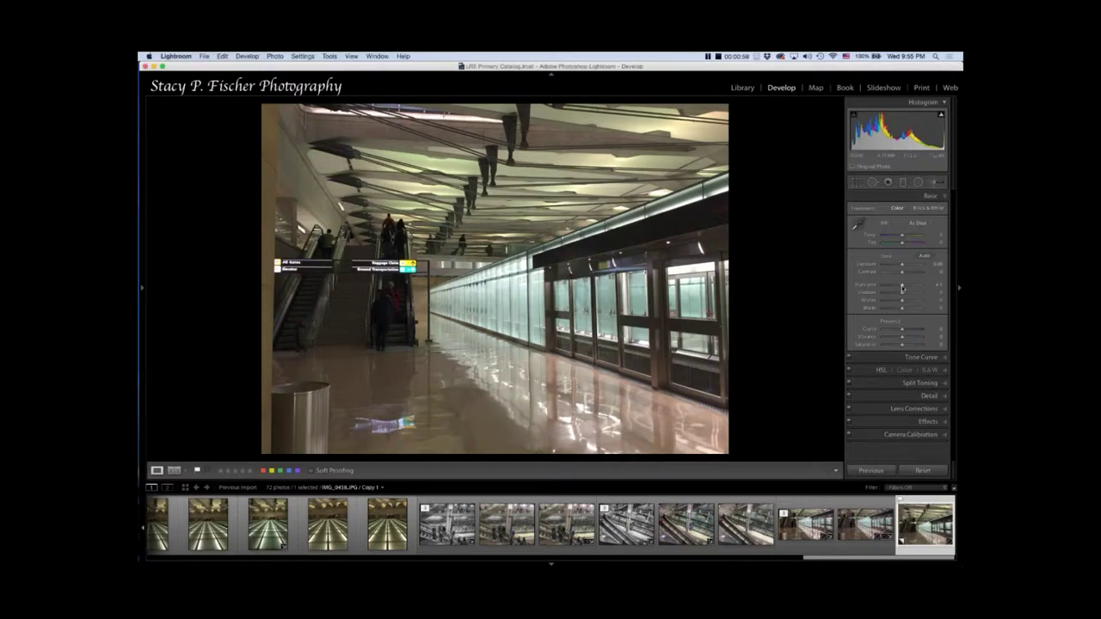
drag(901, 289, 877, 289)
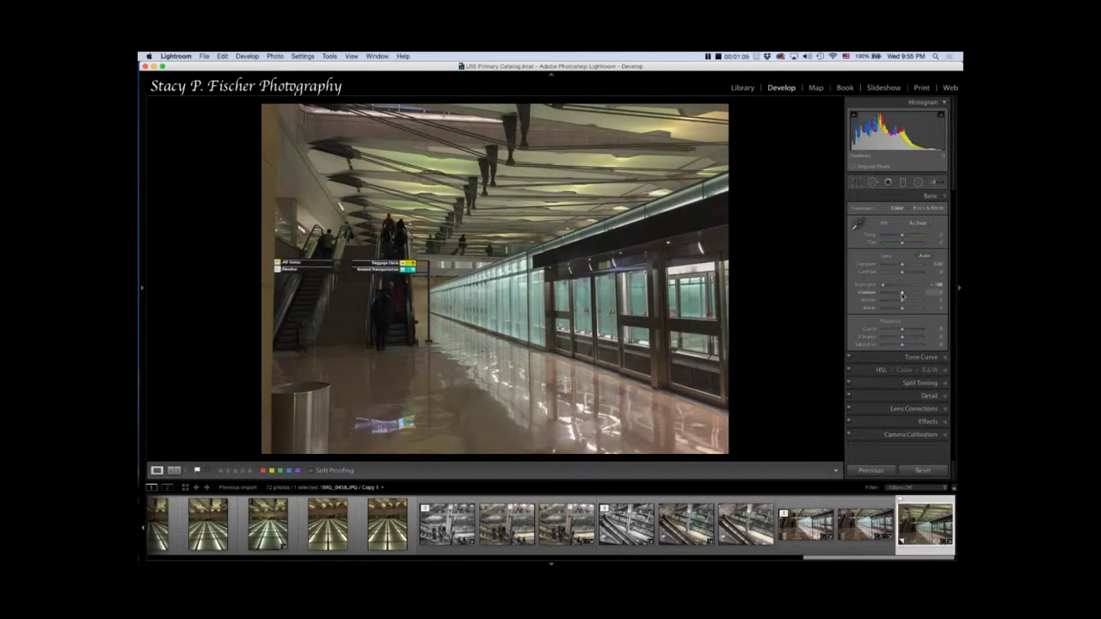
drag(902, 295, 922, 293)
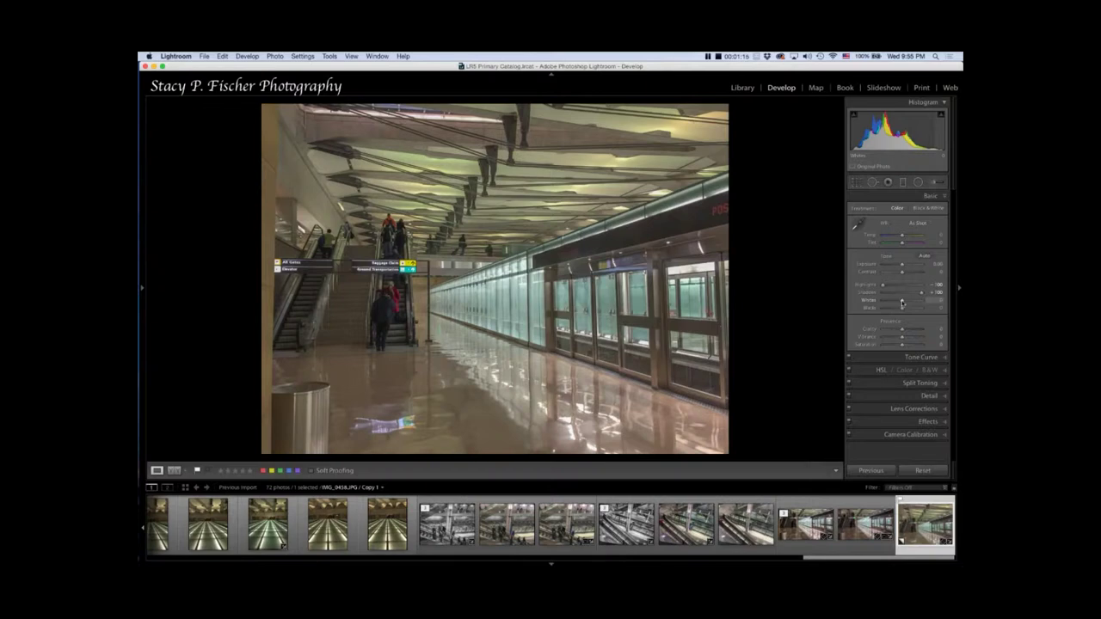
- Raise Whites until clipping just appears, then adjust Blacks while previewing clipping
alt+click(903, 303)
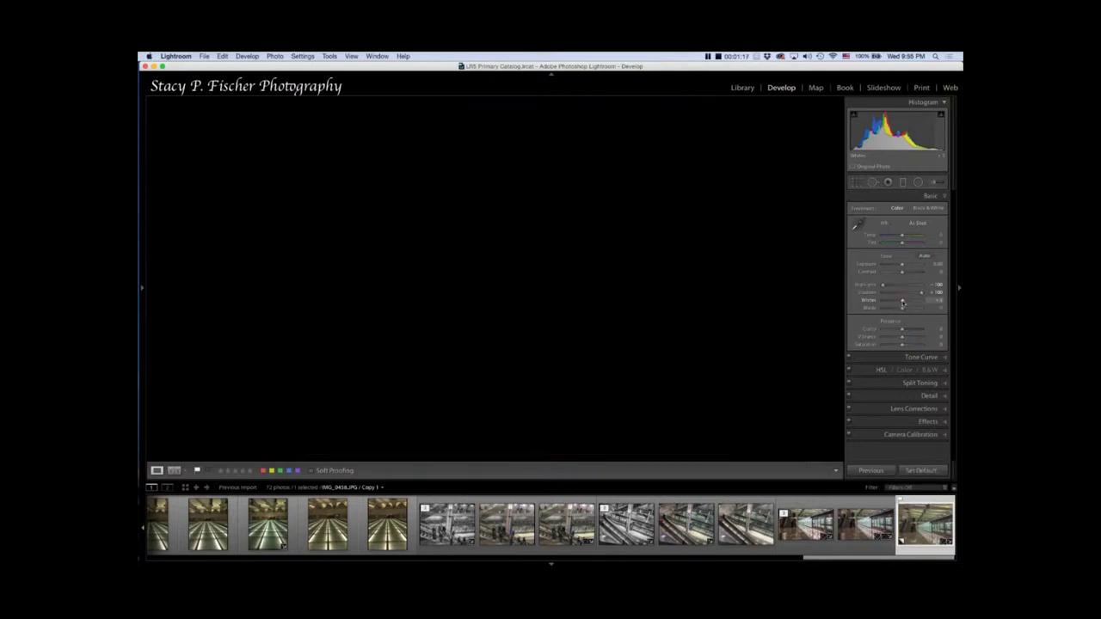
drag(903, 303, 905, 303)
drag(905, 302, 906, 302)
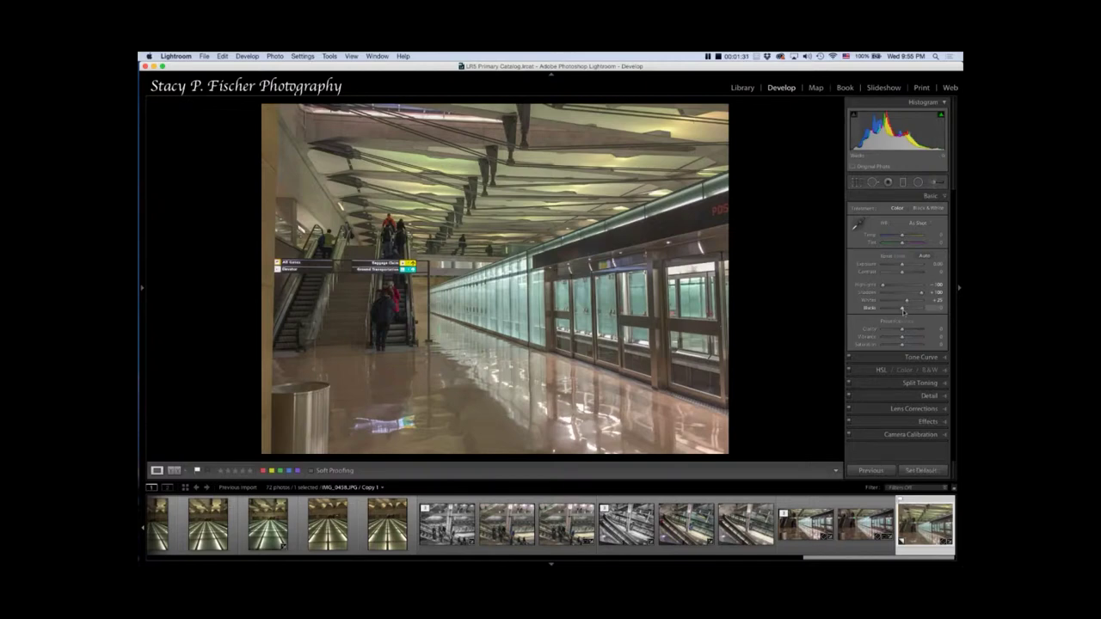
drag(901, 308, 900, 310)
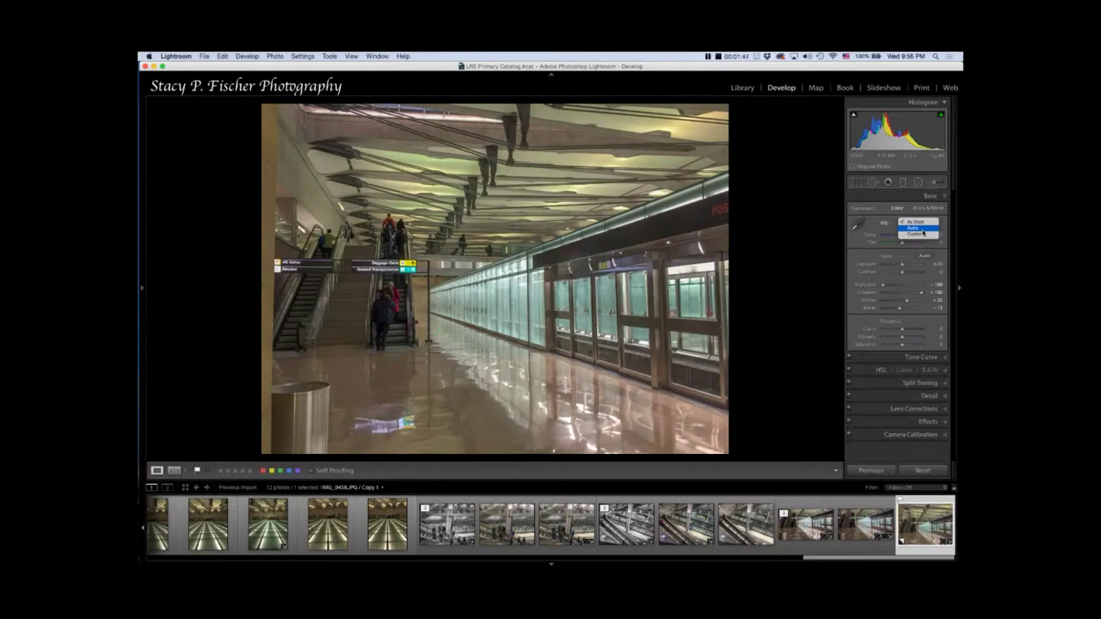
- Set the white balance preset to Auto
click(923, 229)
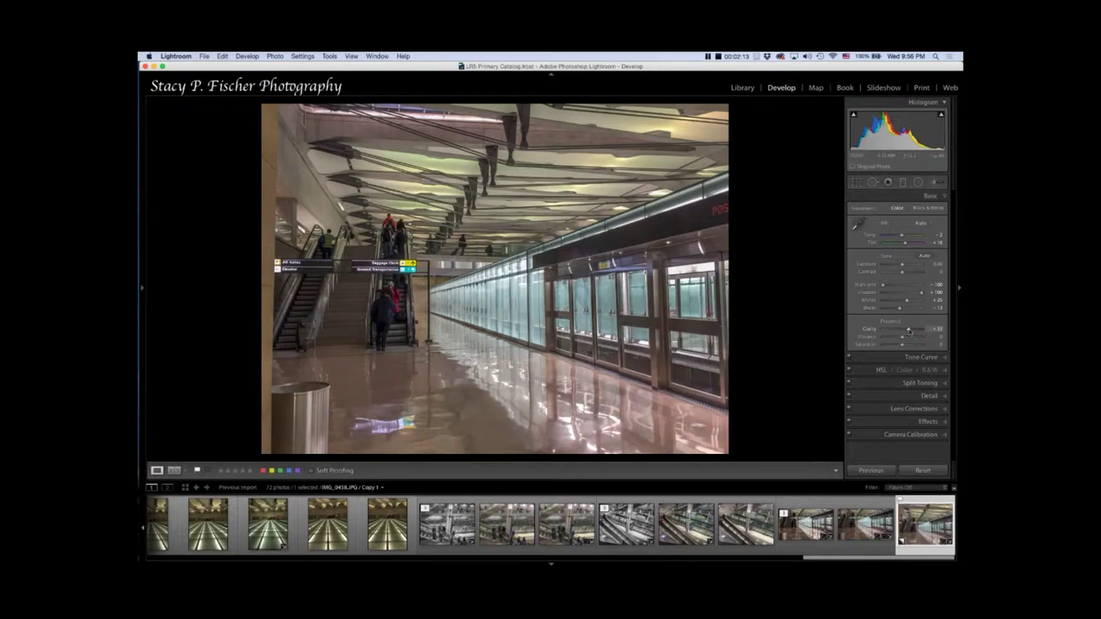
- Crop to a 16 x 9 aspect, shifting the photo up and fine-tuning the left edge
click(857, 183)
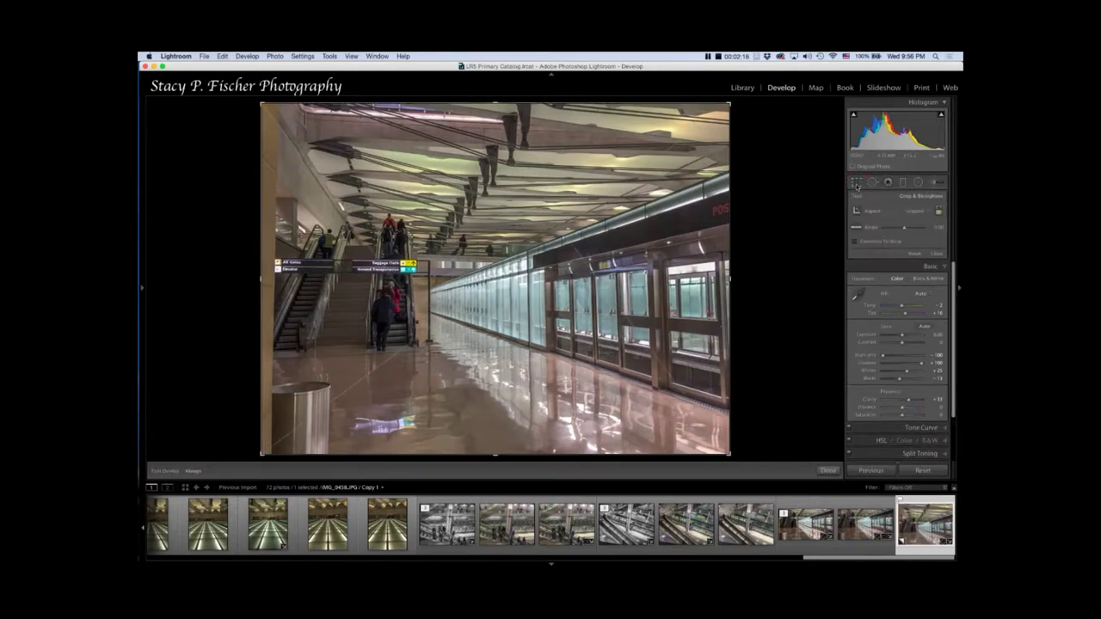
click(923, 215)
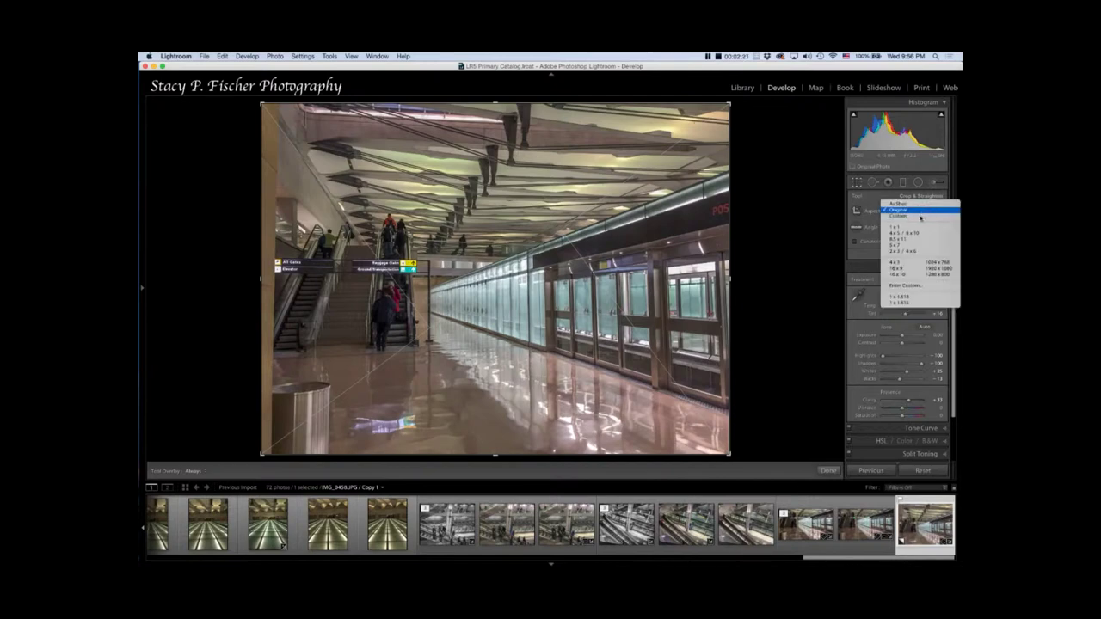
click(914, 272)
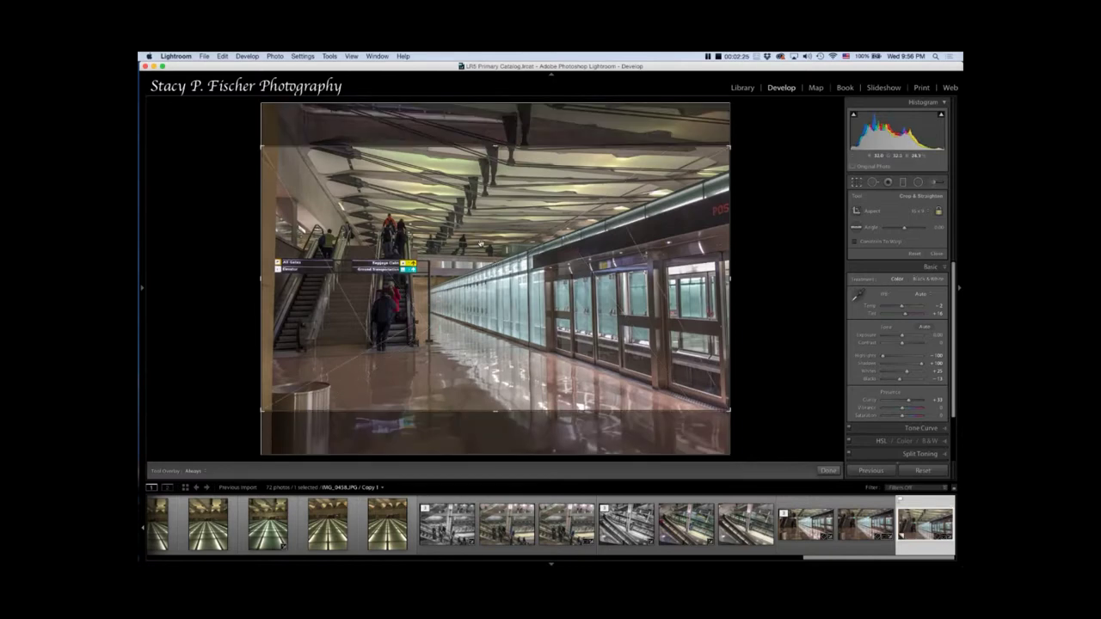
drag(481, 244, 476, 195)
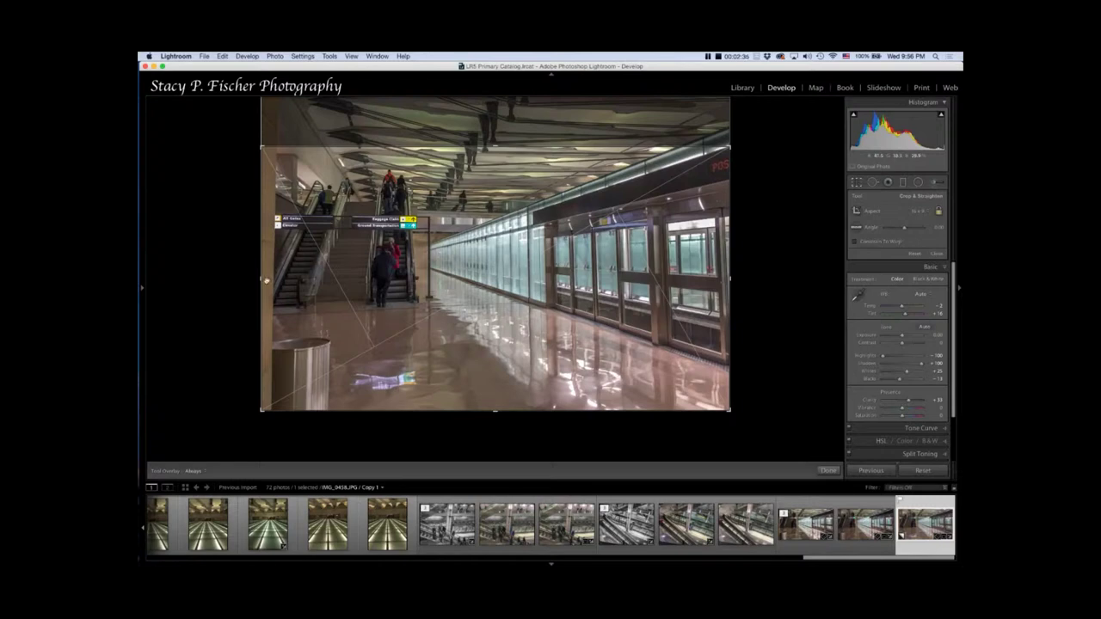
drag(266, 280, 266, 280)
- Straighten the crop to a 0.56 angle and switch the crop guides to diagonal lines
click(938, 227)
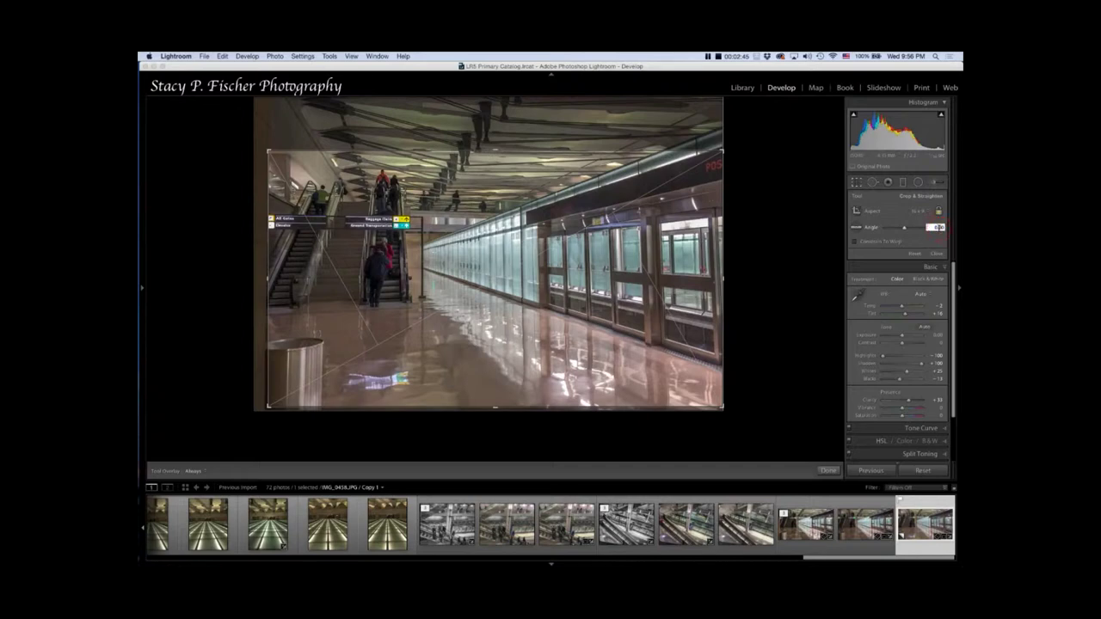
text(0.56)
key(Return)
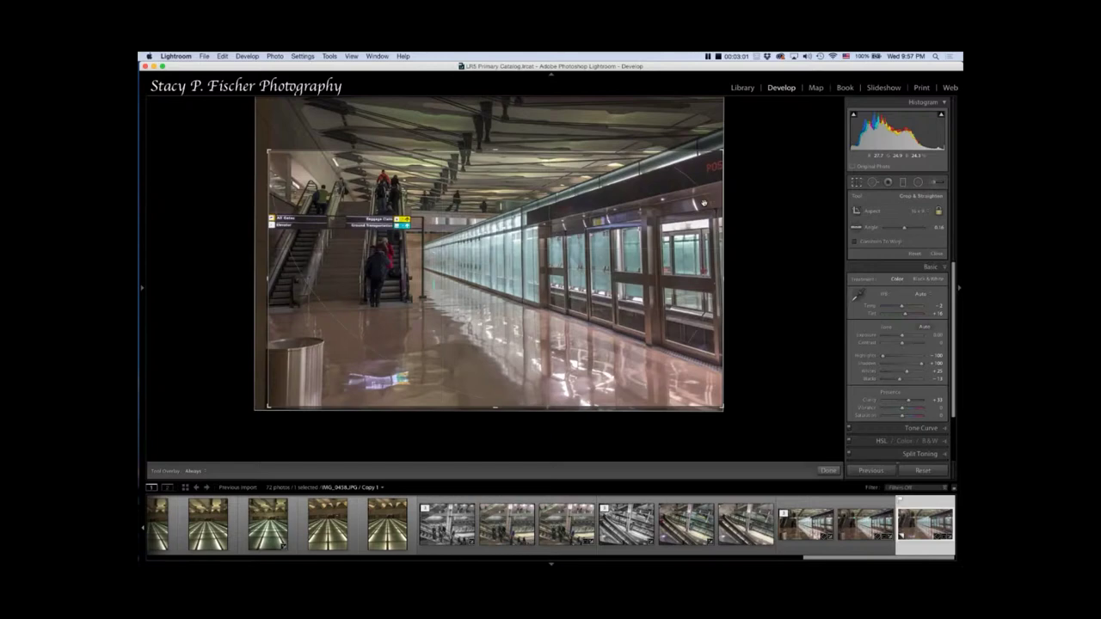
click(704, 203)
key(o)
click(828, 471)
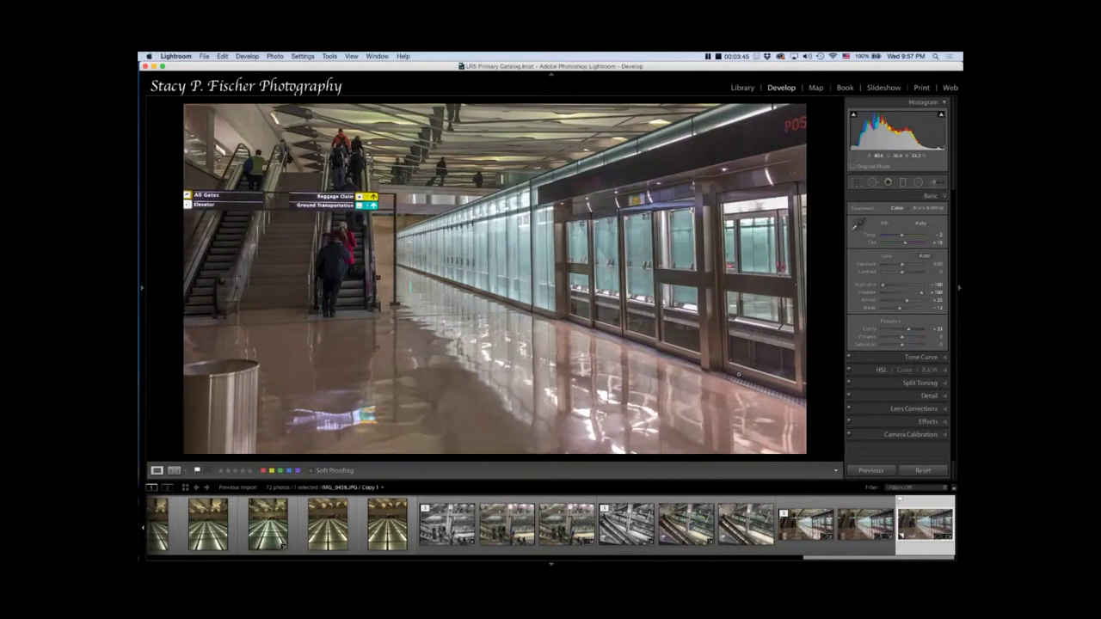
key(backslash)
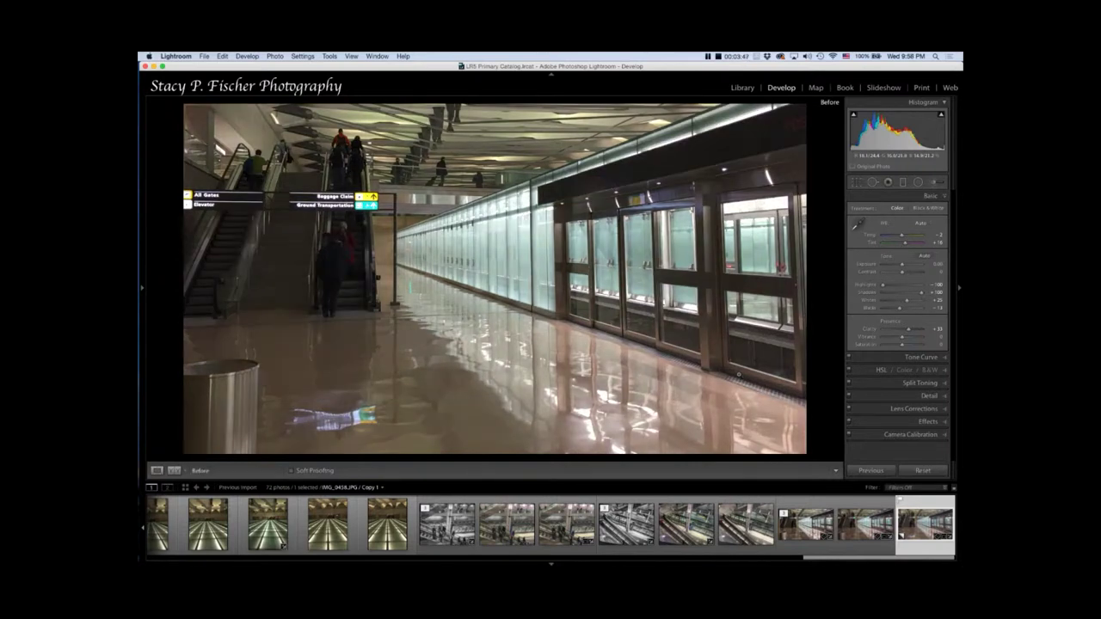
key(backslash)
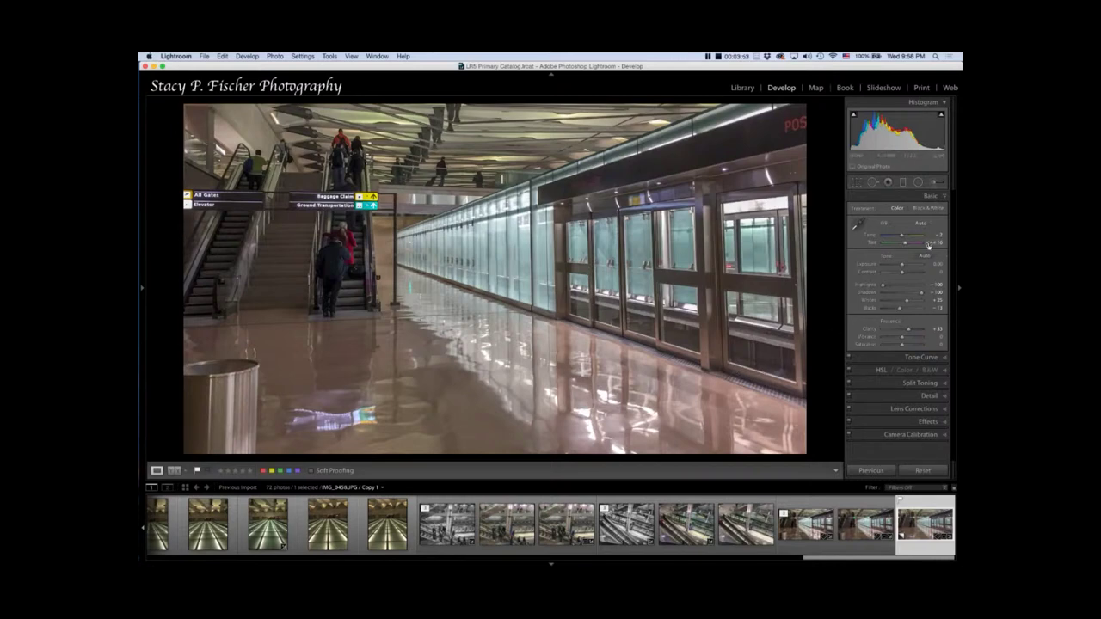
- Load the Serge Landscapes - Enhance effect preset into the Adjustment Brush
click(933, 183)
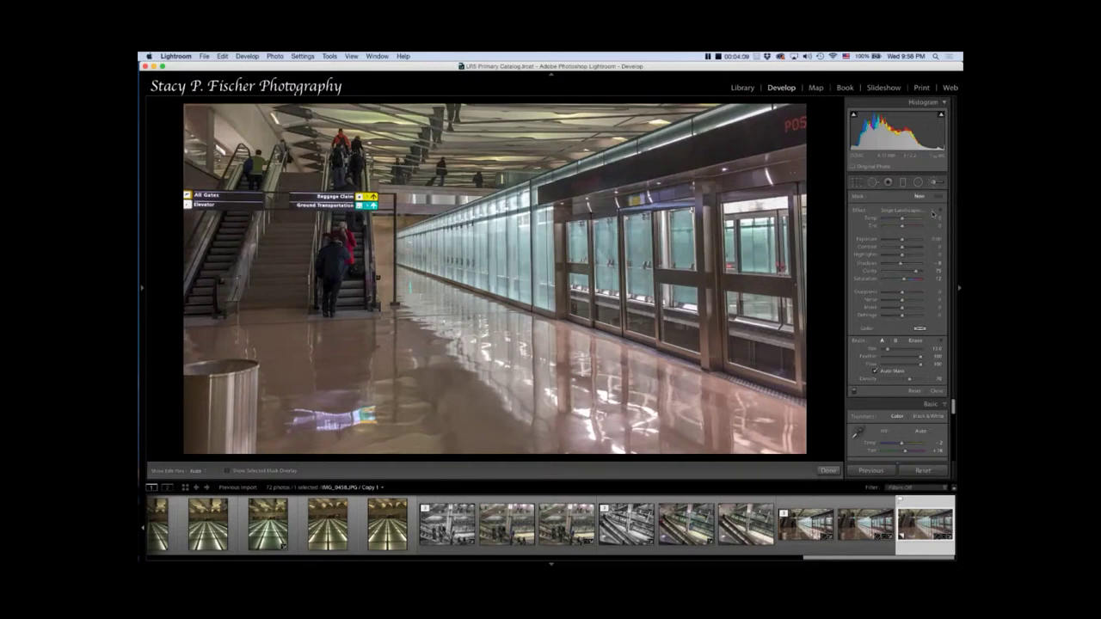
click(933, 215)
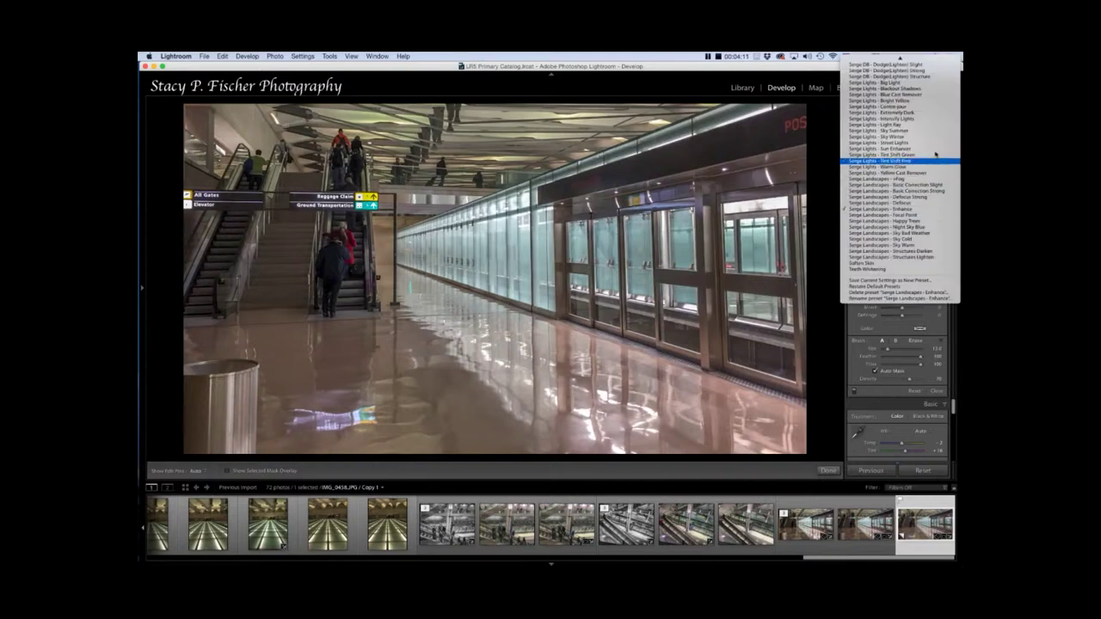
scroll(931, 113, up, 3)
scroll(931, 112, up, 5)
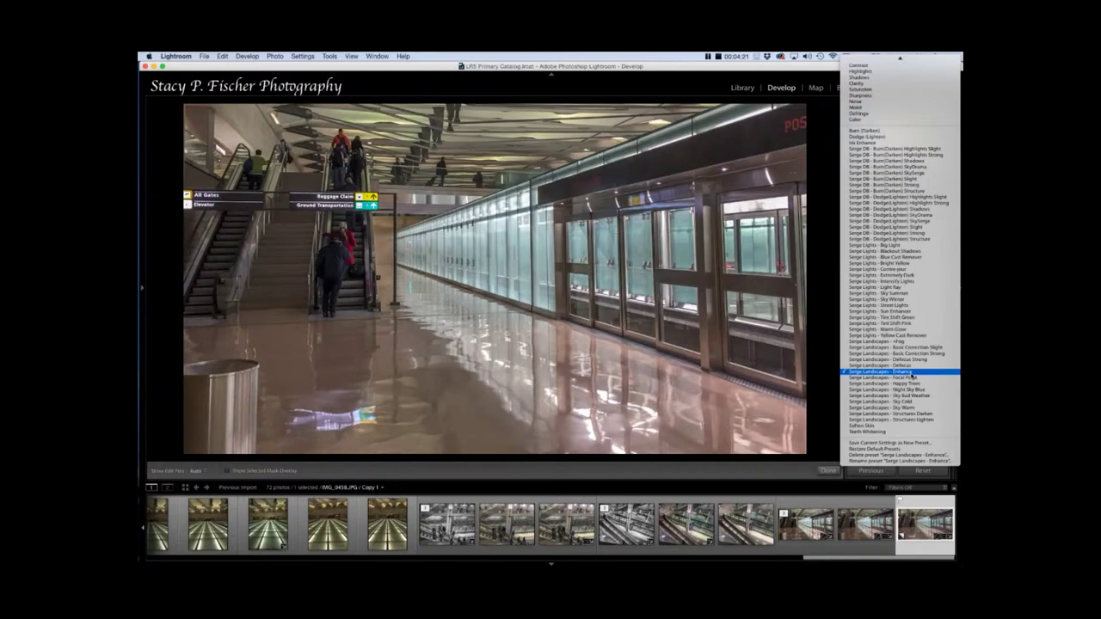
click(910, 373)
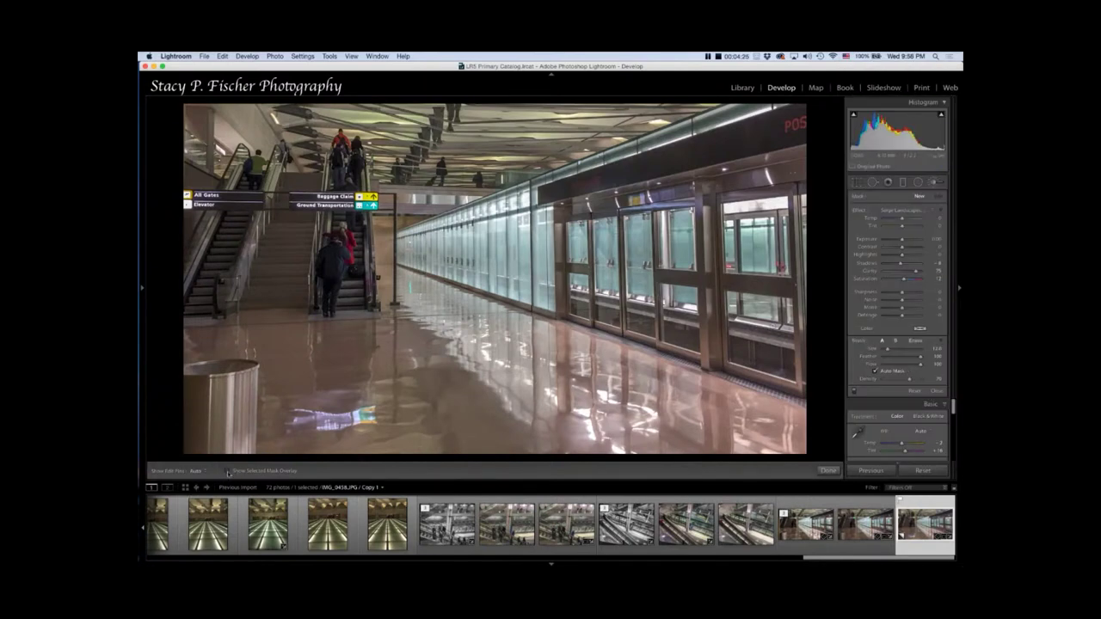
- With the red mask overlay shown, brush Enhance over the train doors, upper glass wall and floor
click(227, 471)
mouse_move(736, 208)
mouse_down()
mouse_move(418, 239)
mouse_move(456, 269)
mouse_move(504, 277)
mouse_move(542, 258)
mouse_up()
mouse_move(559, 184)
mouse_down()
mouse_move(688, 168)
mouse_move(748, 116)
mouse_move(783, 125)
mouse_move(795, 139)
mouse_move(757, 176)
mouse_move(744, 232)
mouse_move(611, 280)
mouse_move(680, 301)
mouse_move(796, 392)
mouse_move(779, 258)
mouse_move(762, 245)
mouse_move(727, 293)
mouse_move(705, 279)
mouse_up()
mouse_move(413, 280)
mouse_down()
mouse_move(486, 370)
mouse_move(594, 435)
mouse_move(521, 344)
mouse_move(602, 383)
mouse_move(606, 348)
mouse_move(761, 426)
mouse_move(766, 447)
mouse_up()
mouse_move(654, 443)
mouse_down()
mouse_move(645, 421)
mouse_move(623, 417)
mouse_up()
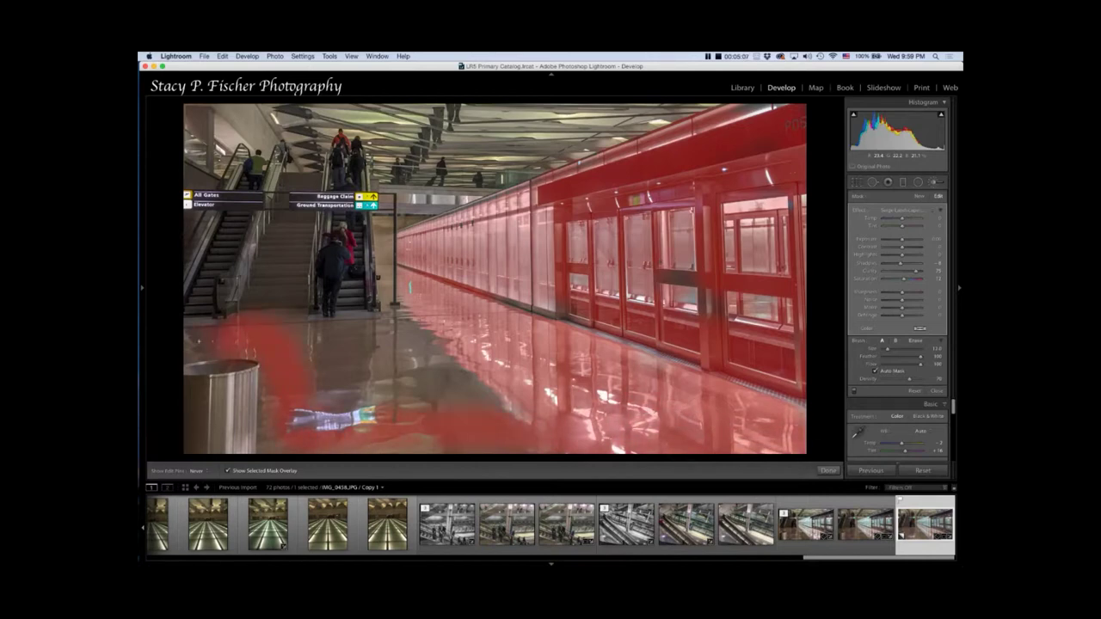
drag(387, 339, 199, 343)
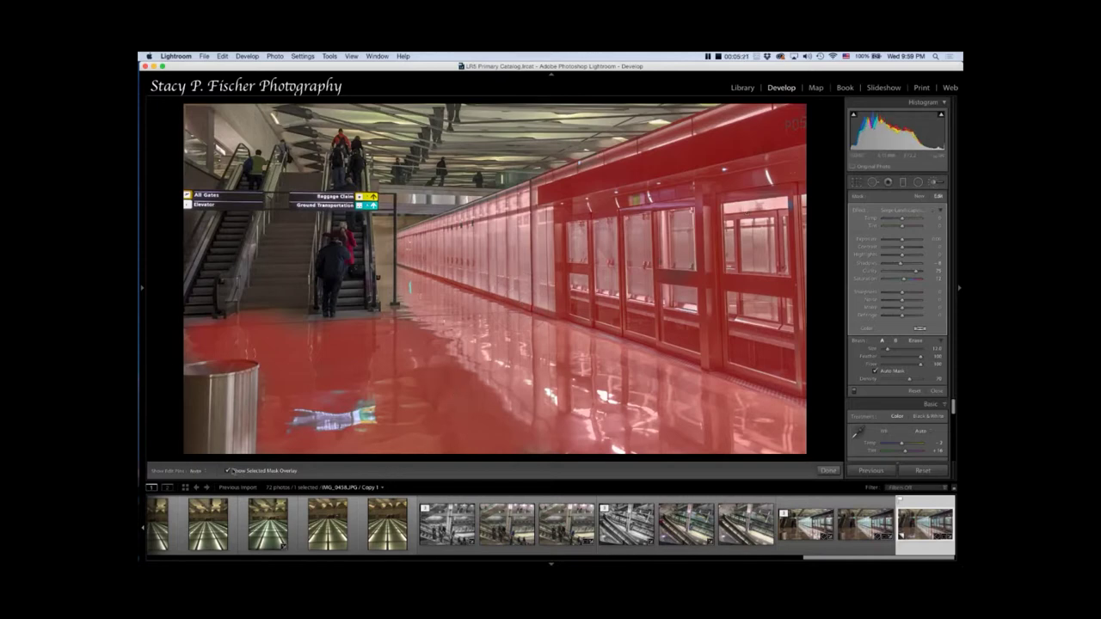
- Hide the mask overlay and toggle the brushed adjustment off and on to compare
click(228, 472)
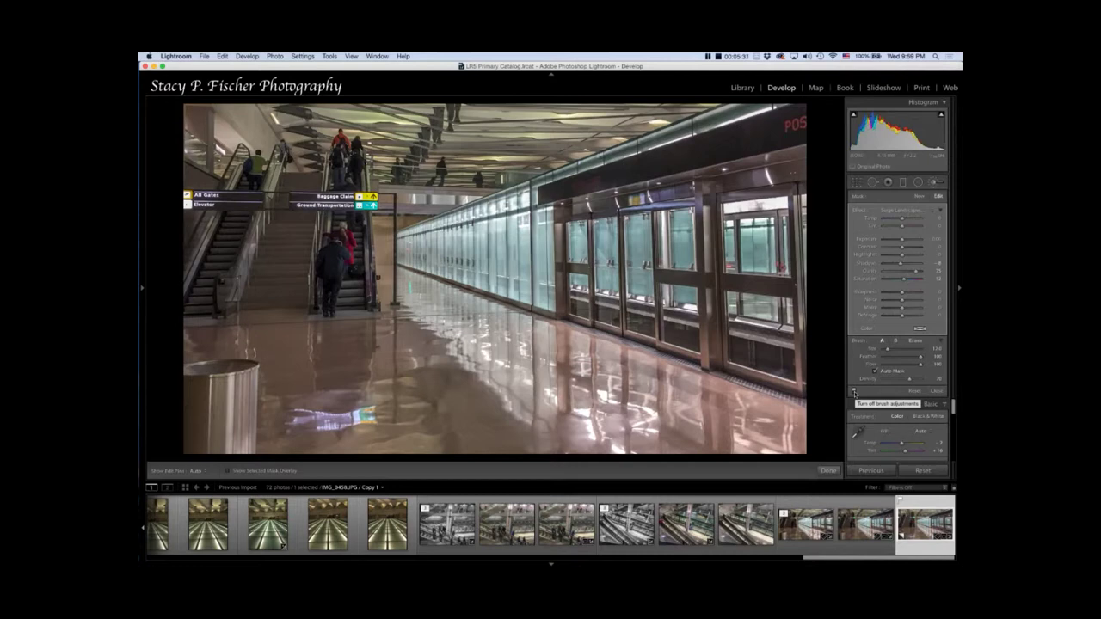
click(854, 392)
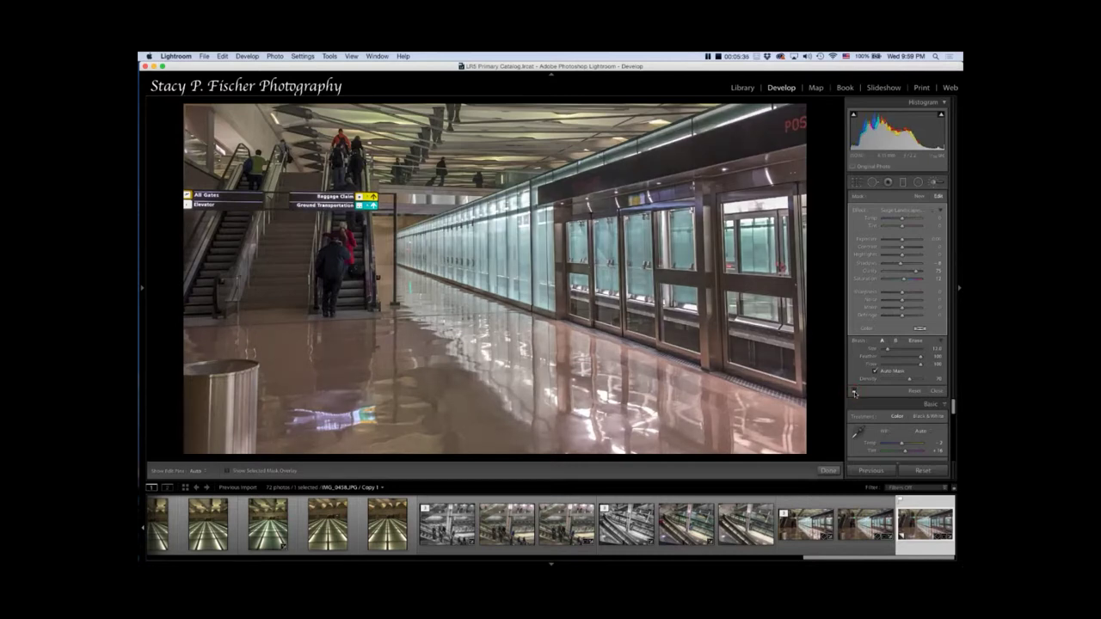
click(855, 393)
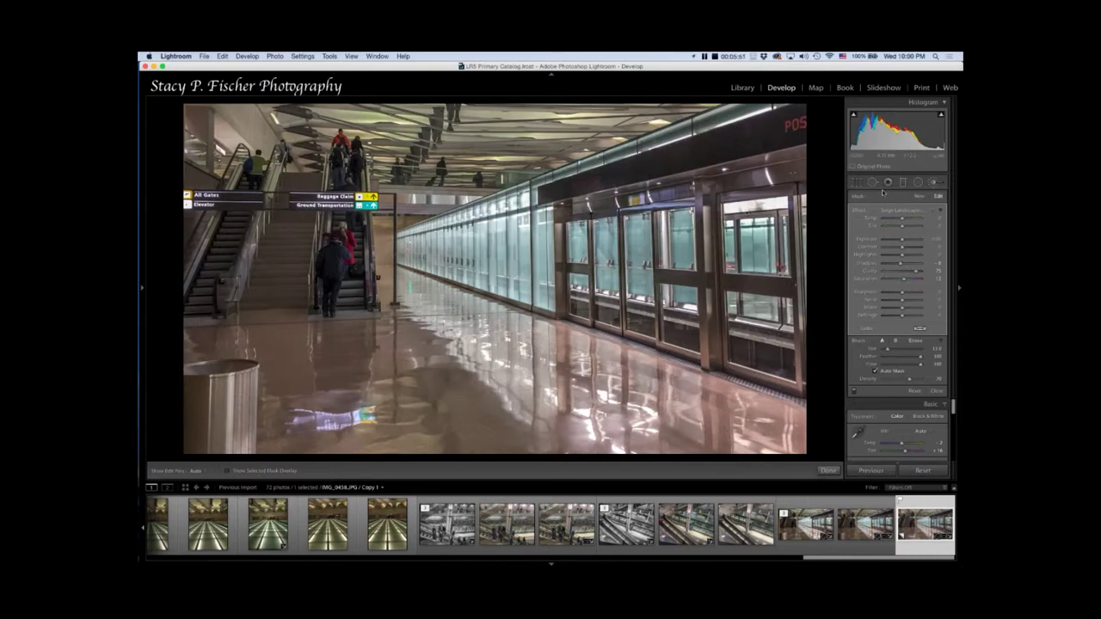
- With Spot Removal, heal the bright floor reflection and a distracting floor spot left of centre
click(872, 183)
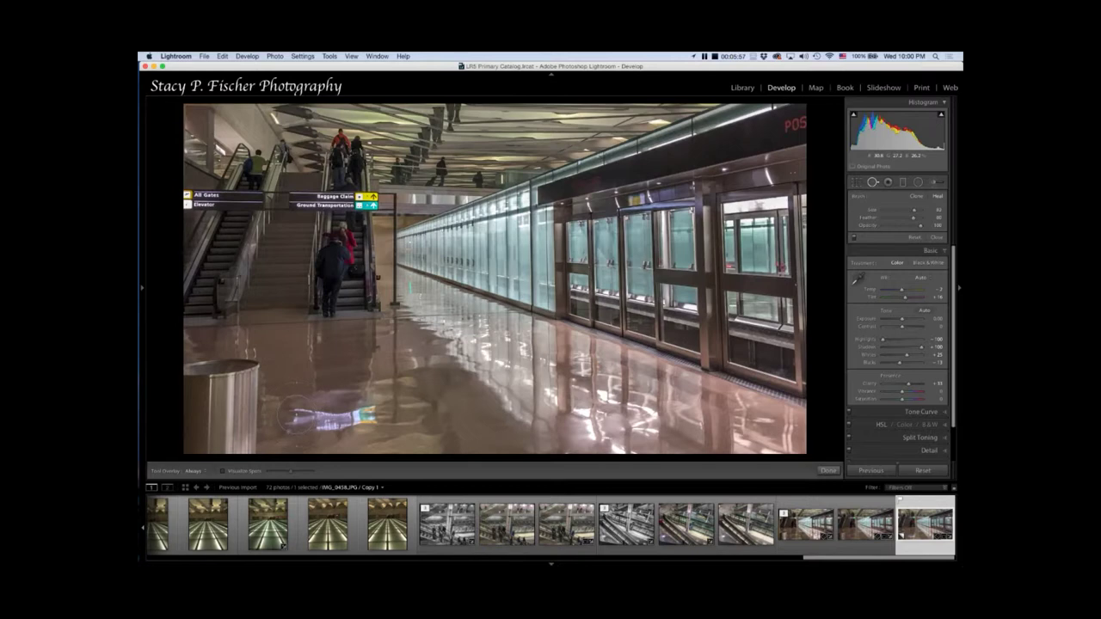
drag(296, 416, 370, 415)
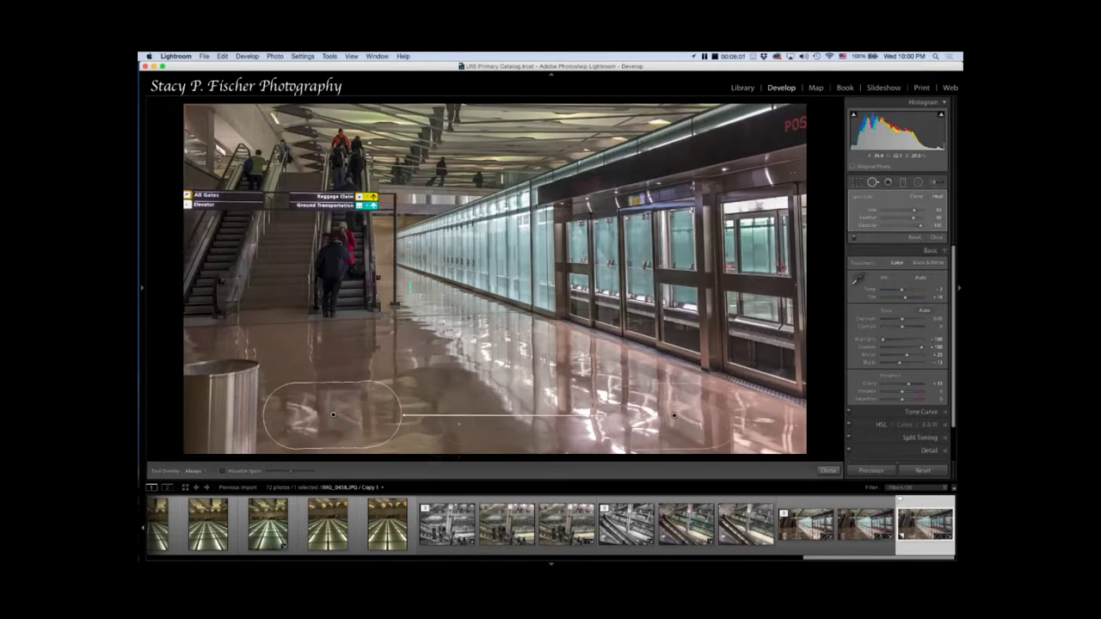
click(674, 416)
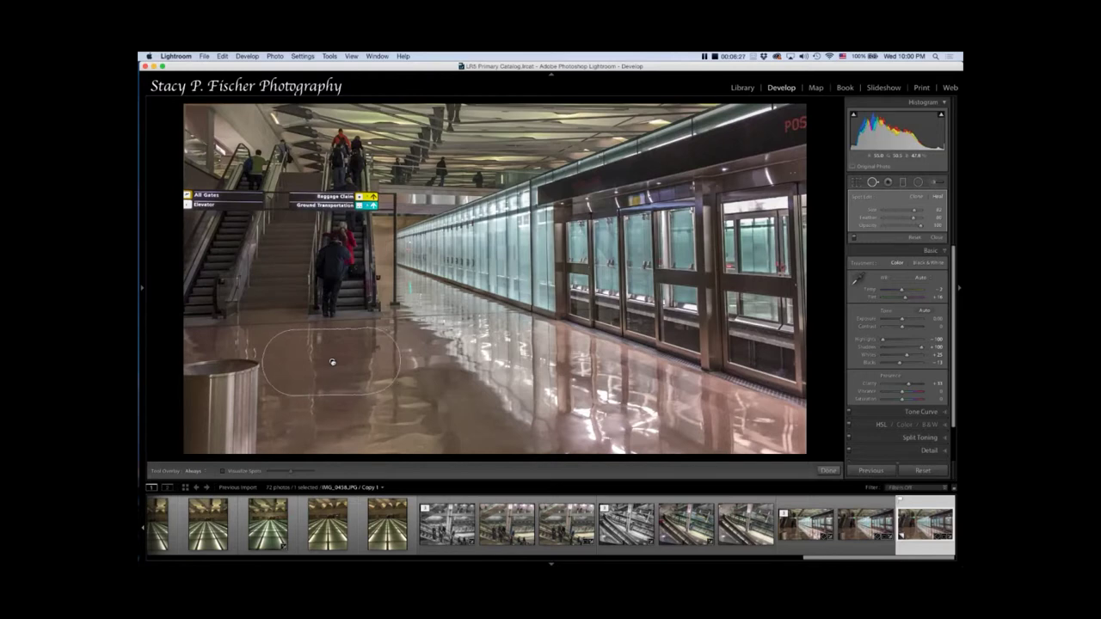
click(332, 362)
- Finish the spot clean-up and open the Radial Filter settings for a new adjustment
click(828, 471)
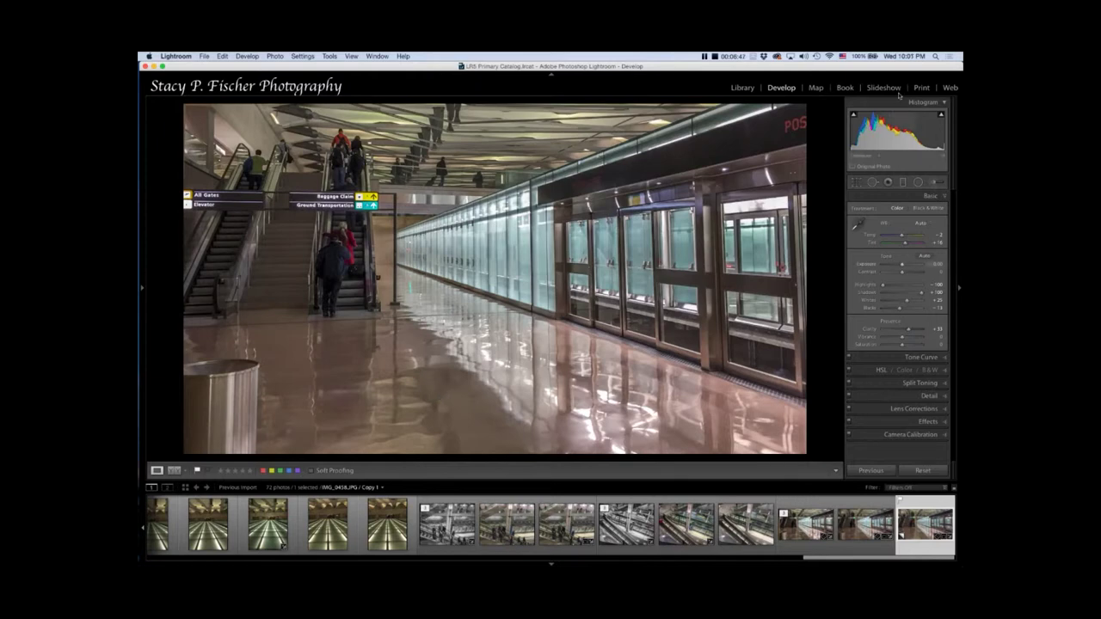
click(918, 183)
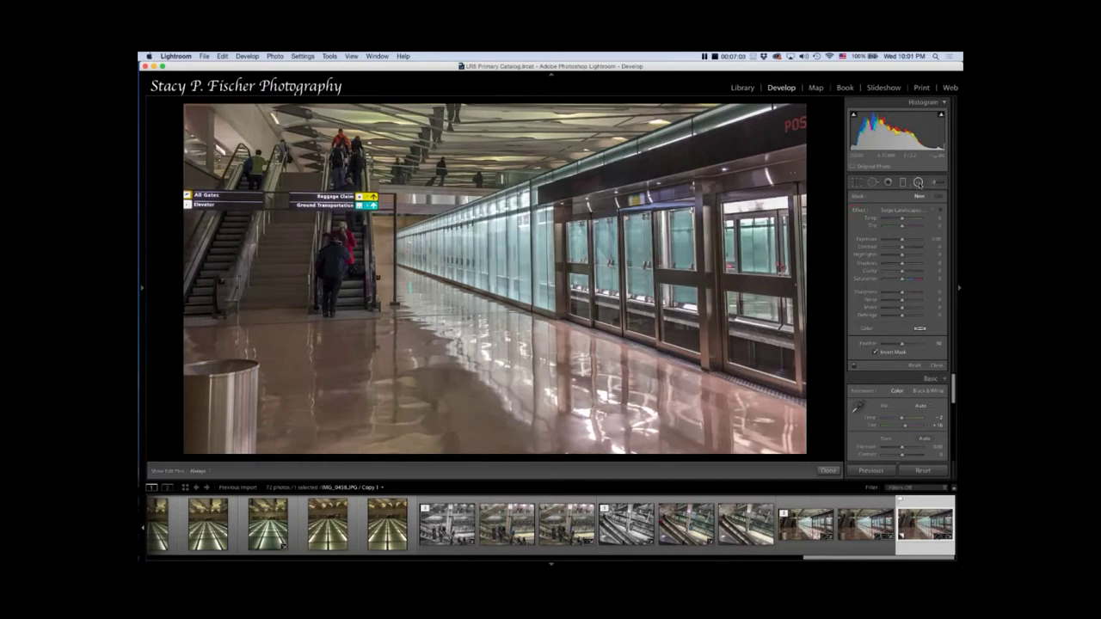
click(918, 183)
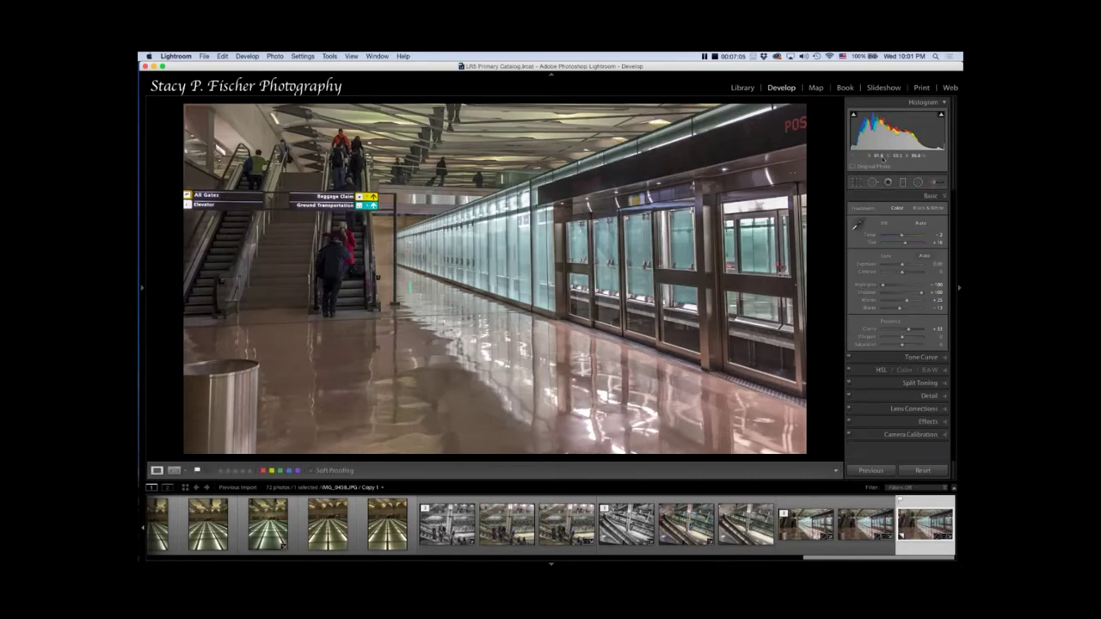
click(918, 184)
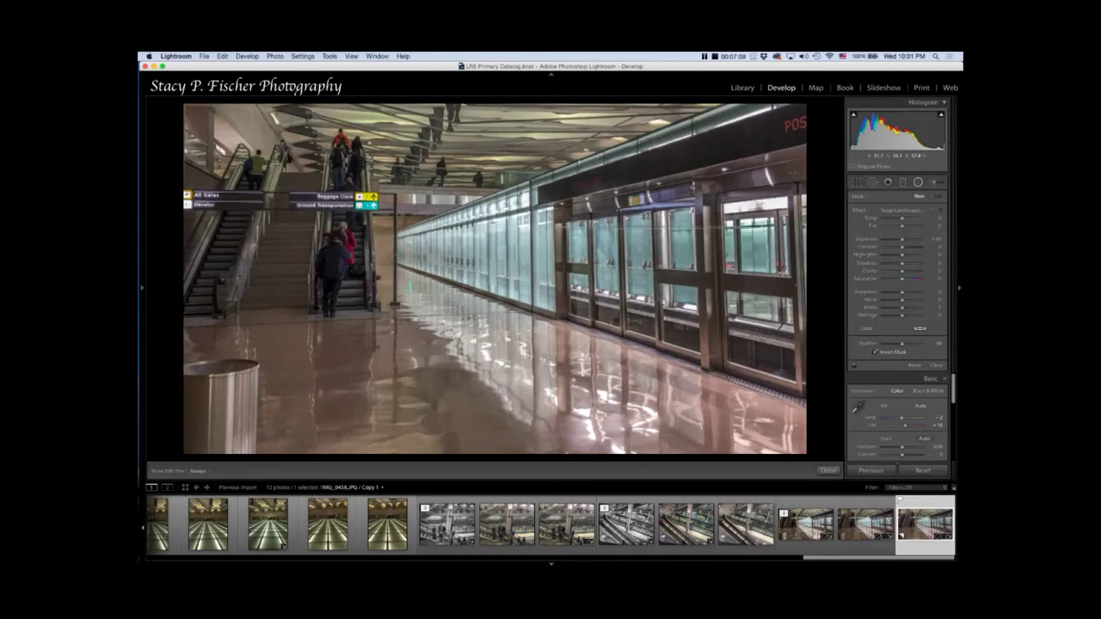
- Draw a radial filter ellipse around the train doors and nudge it down and left
drag(757, 228, 411, 294)
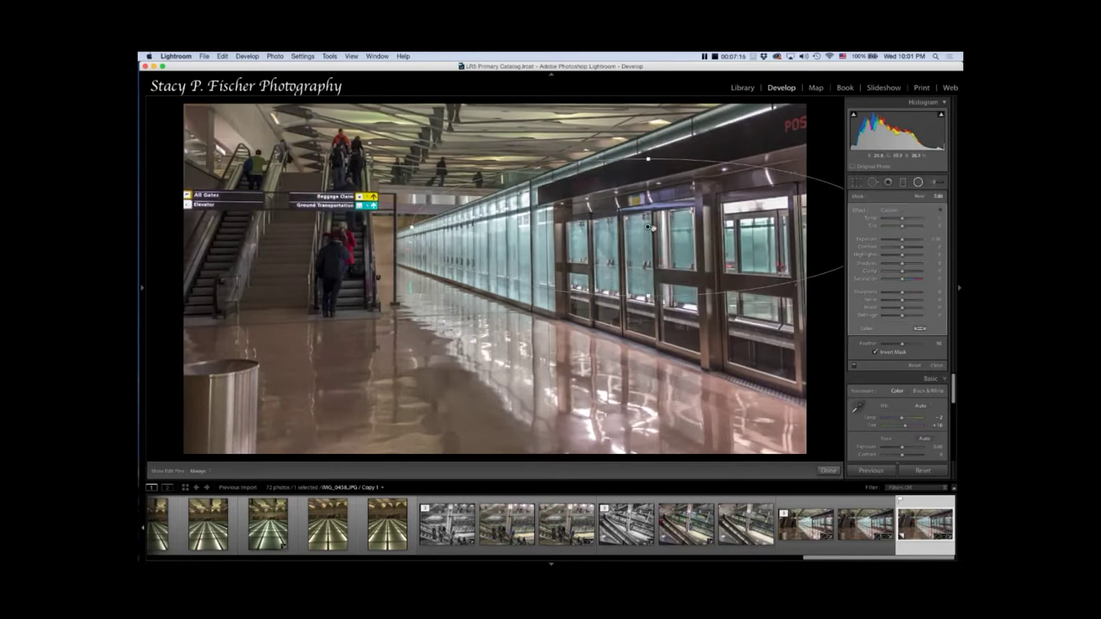
drag(637, 244, 618, 247)
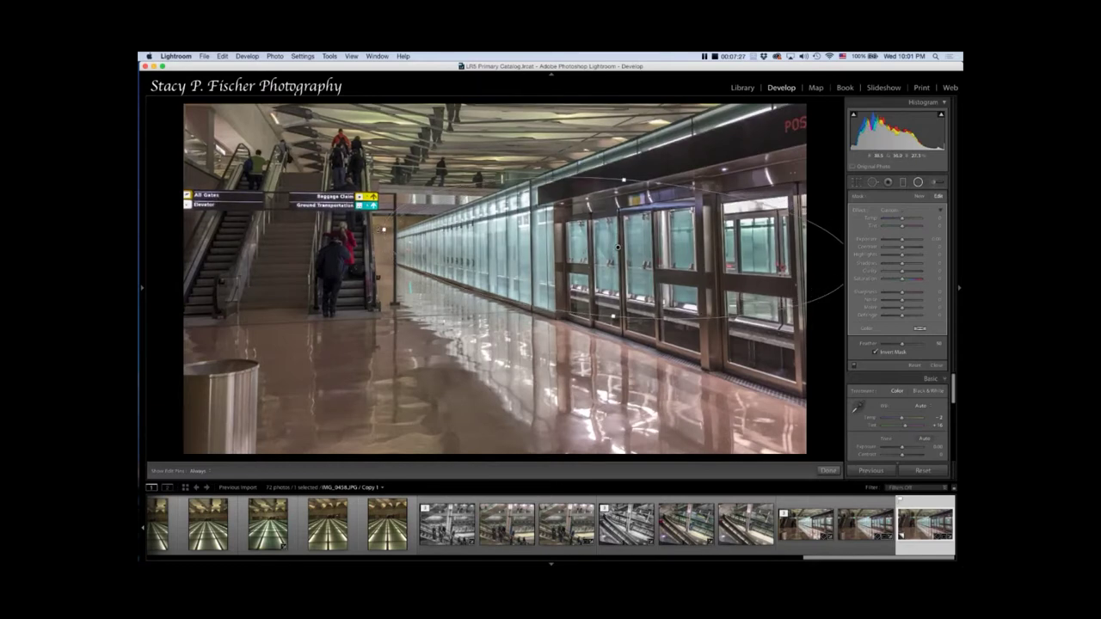
drag(620, 250, 610, 260)
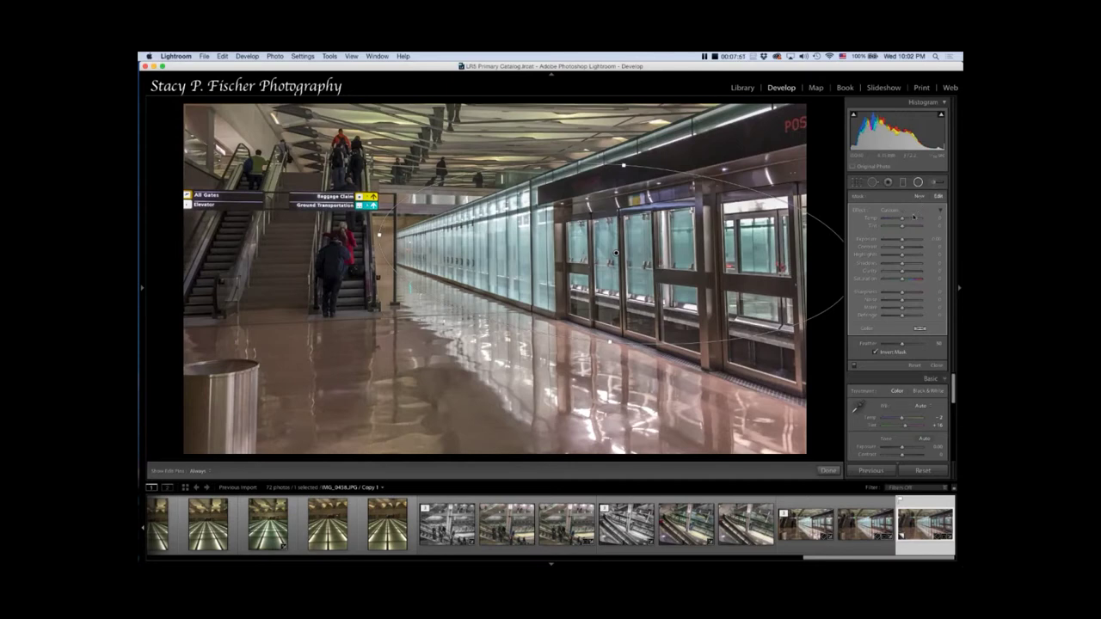
- Apply the Serge Landscapes - Focal Point effect preset to the radial filter around the train doors
click(903, 213)
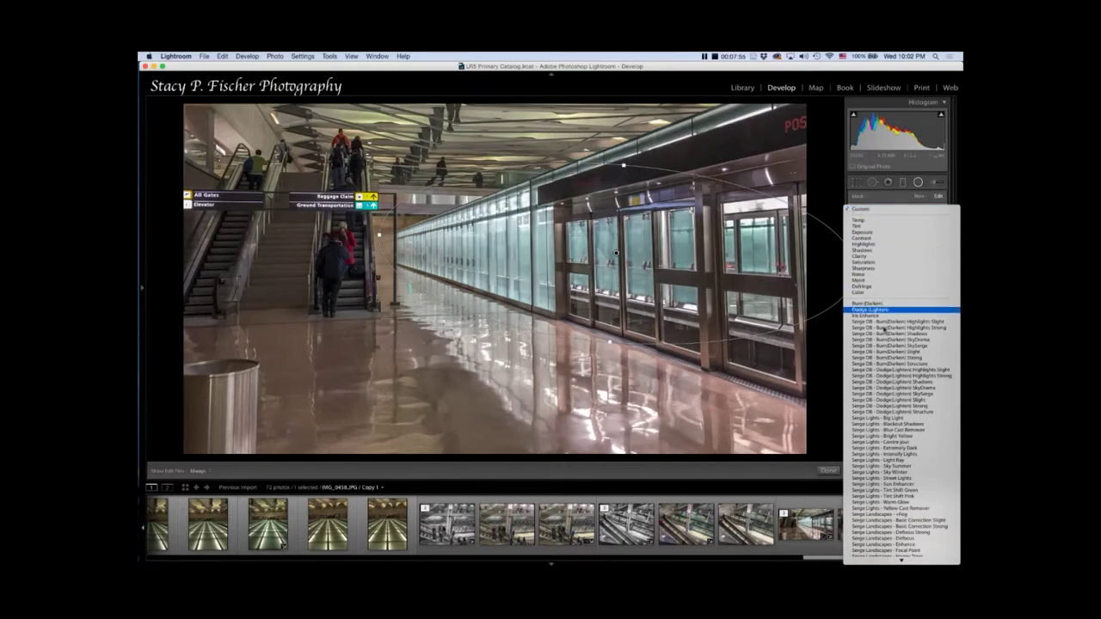
scroll(899, 430, down, 2)
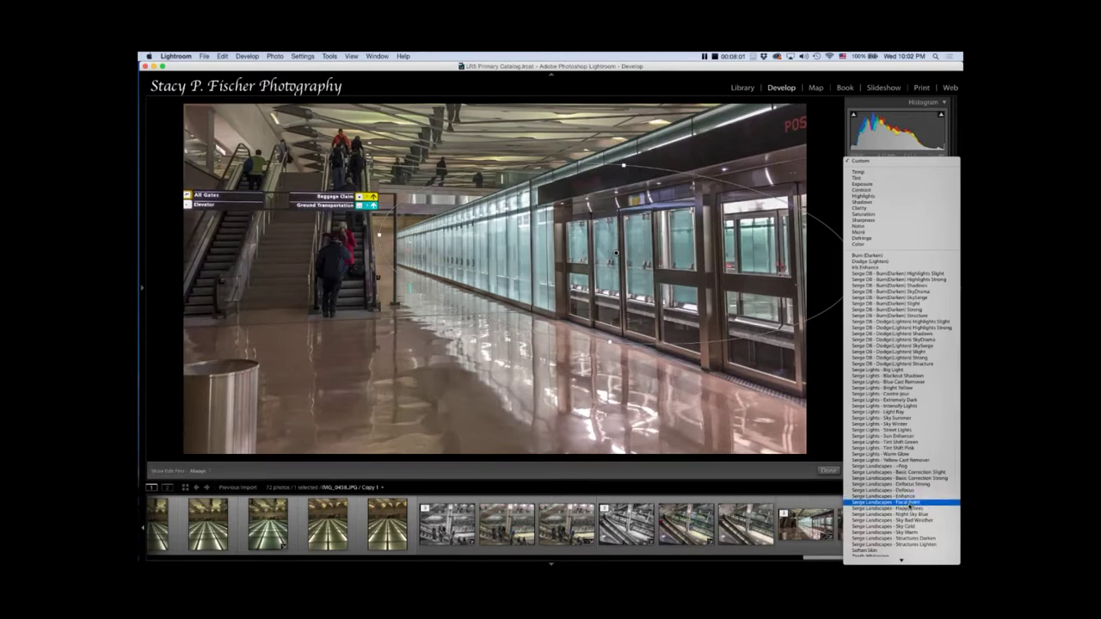
click(910, 505)
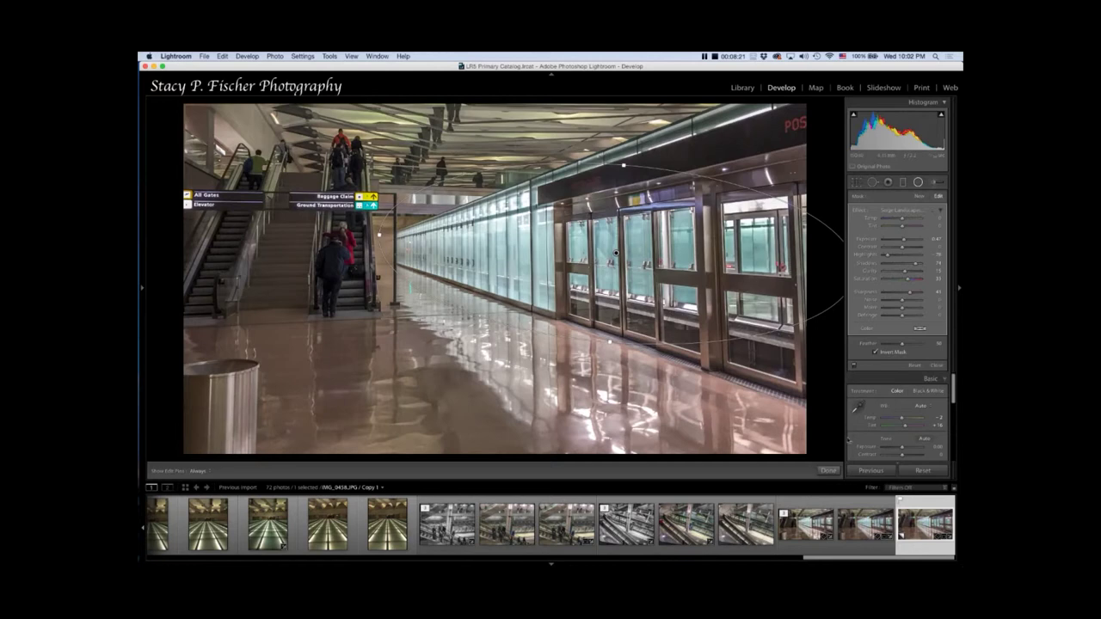
click(827, 471)
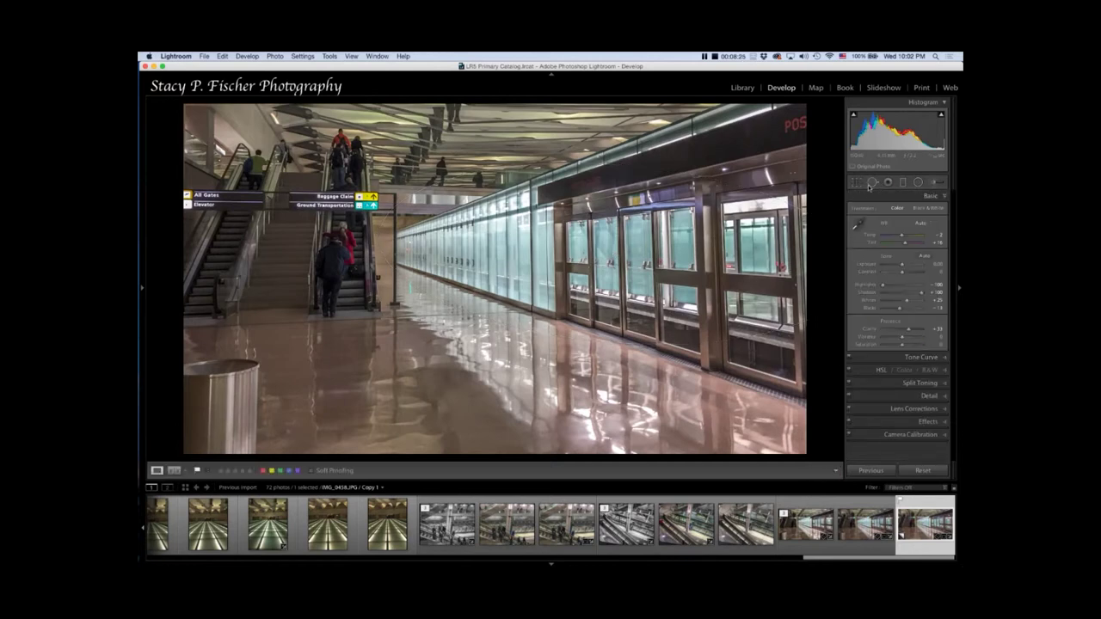
click(917, 181)
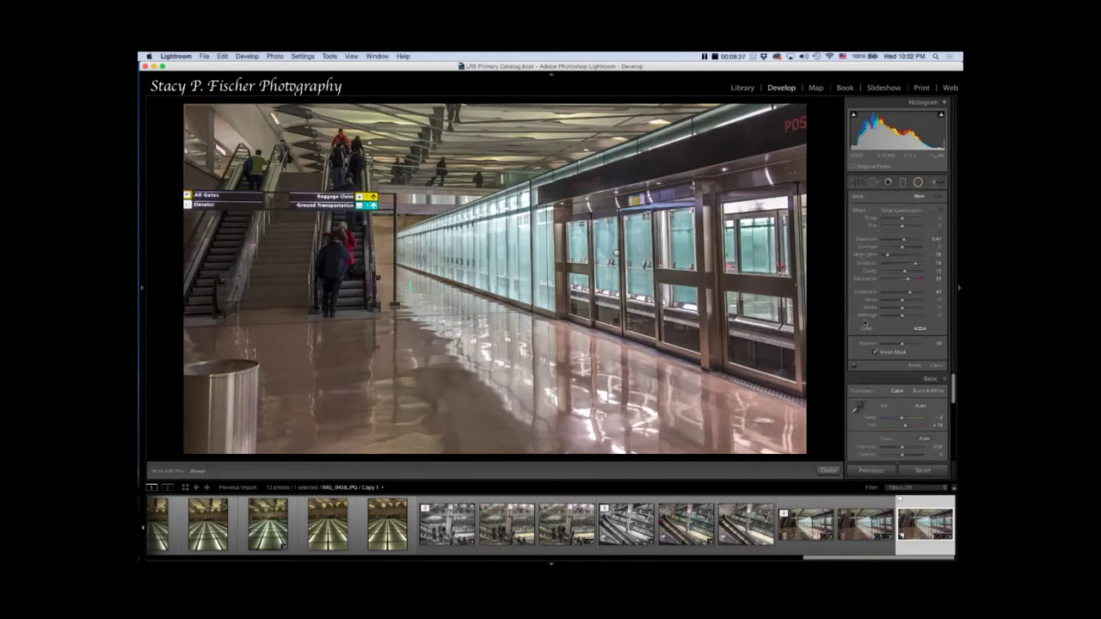
click(854, 366)
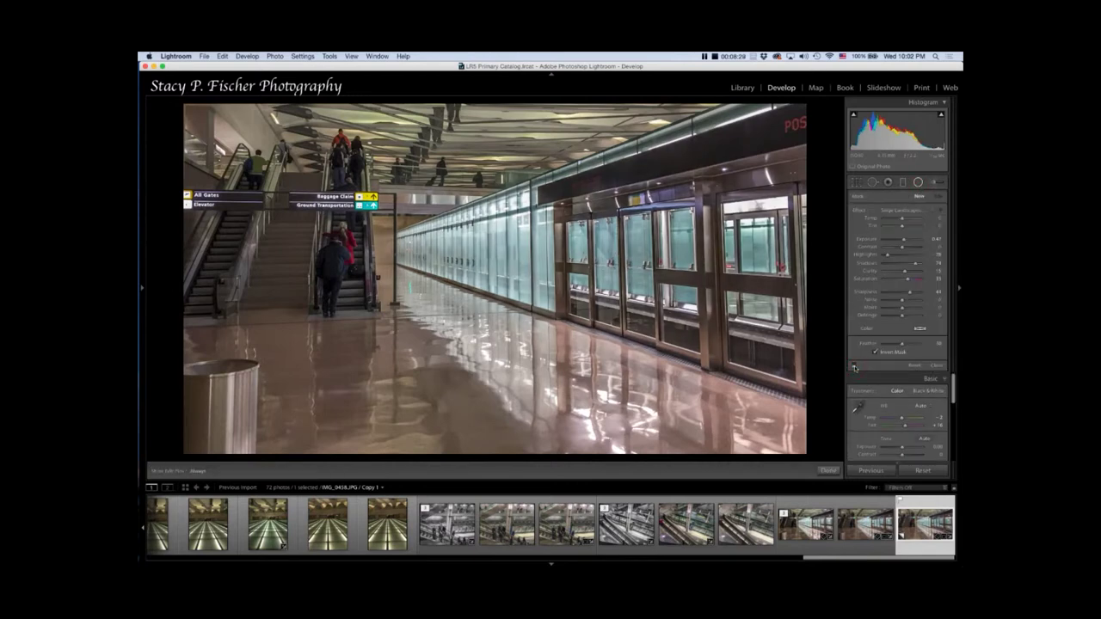
click(854, 367)
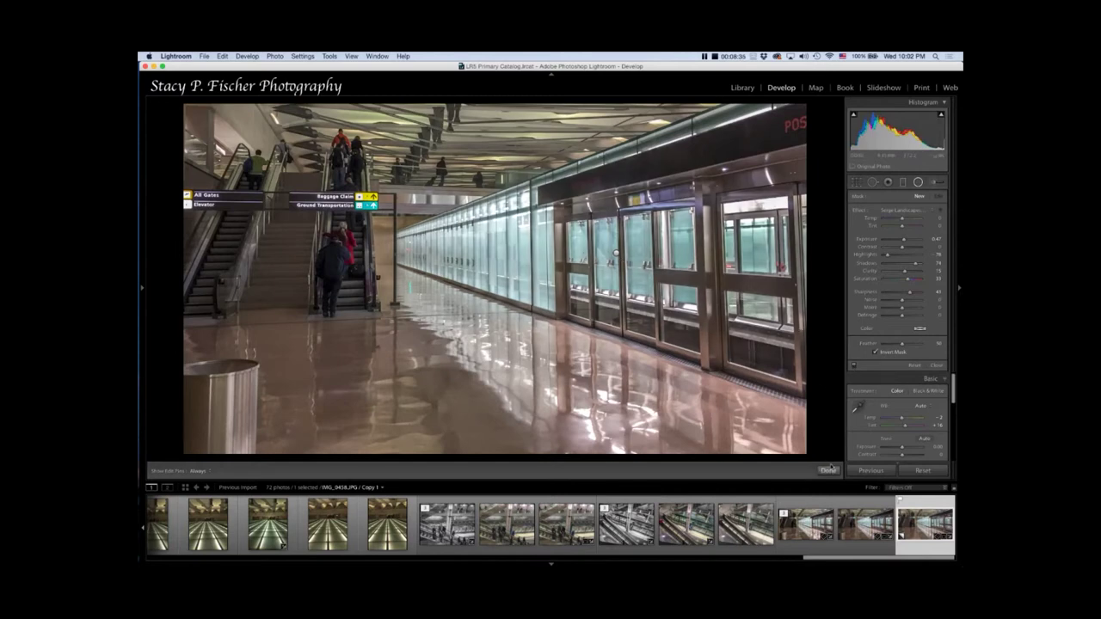
click(827, 471)
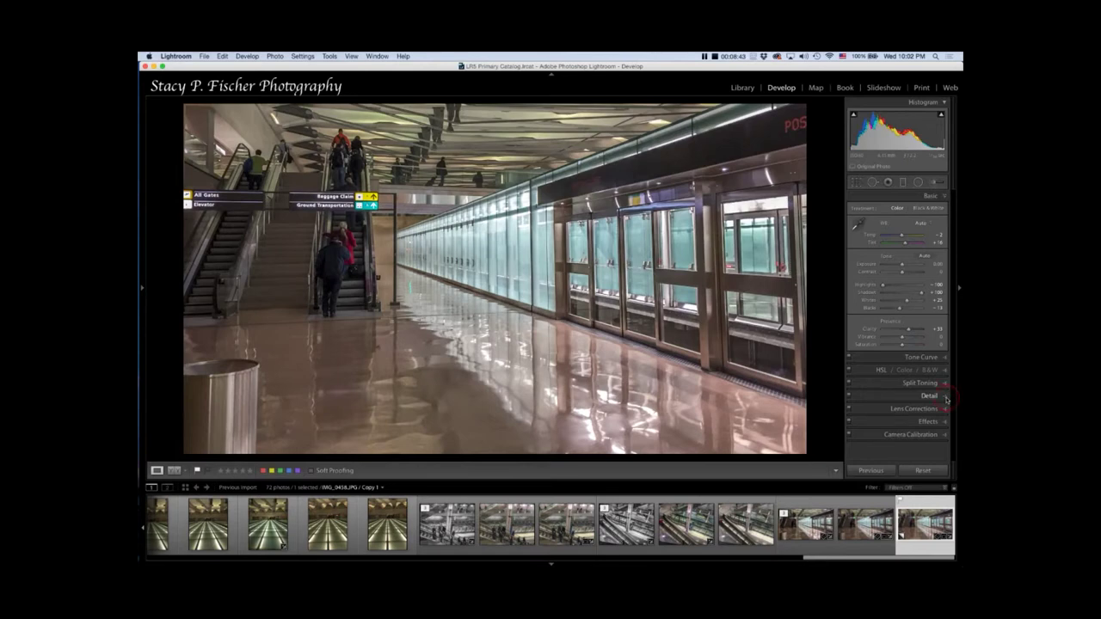
- In the Detail panel, raise the sharpening Amount to 112 with the detail preview targeted on the photo
click(946, 397)
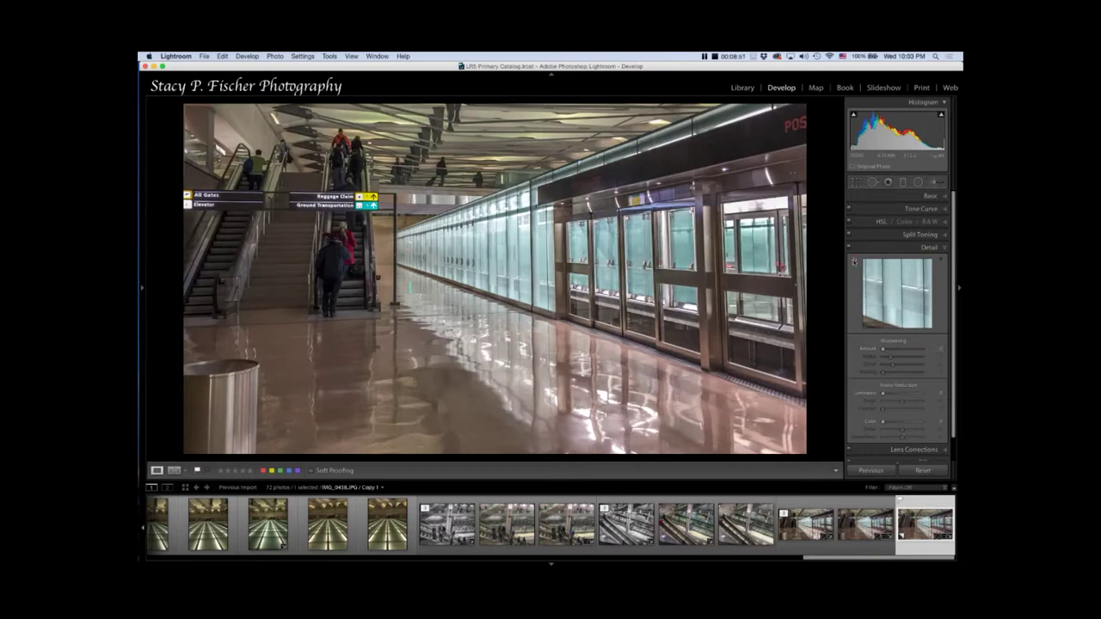
click(854, 261)
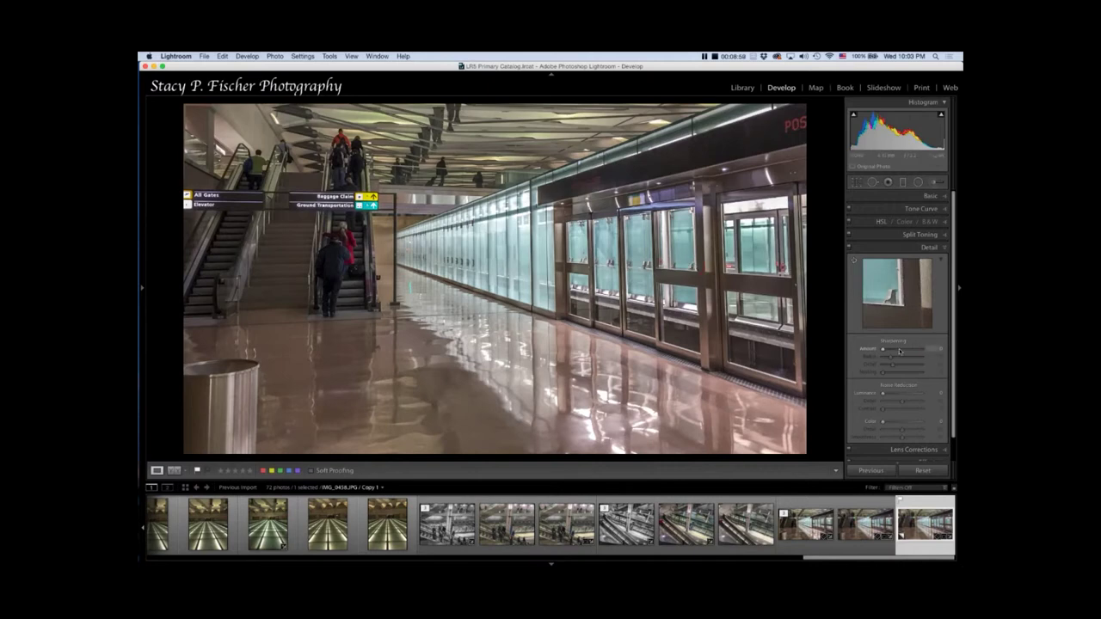
drag(882, 351, 911, 351)
key(alt)
- Alt-preview and set sharpening Masking to 100, refine the Radius, and lower Detail to a low value
drag(883, 373, 921, 375)
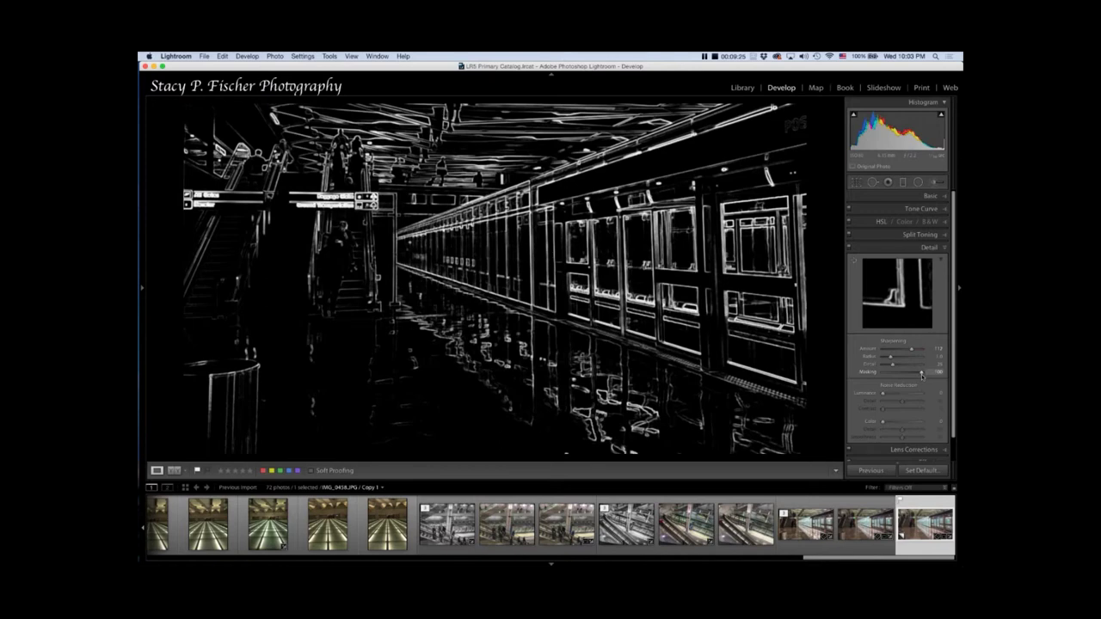
drag(922, 375, 892, 358)
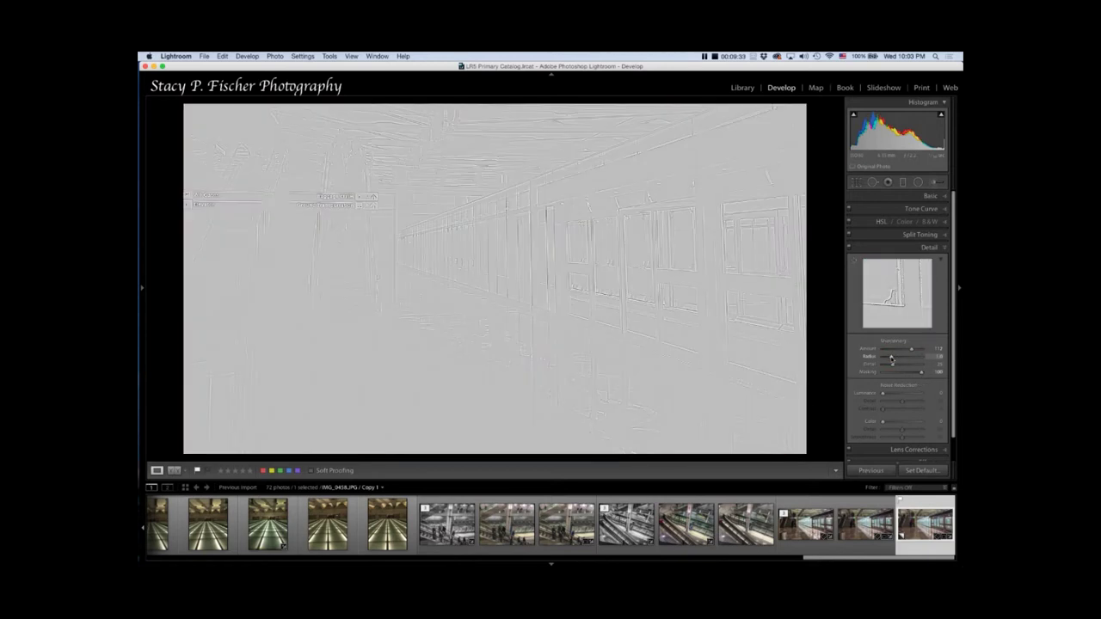
drag(891, 359, 943, 360)
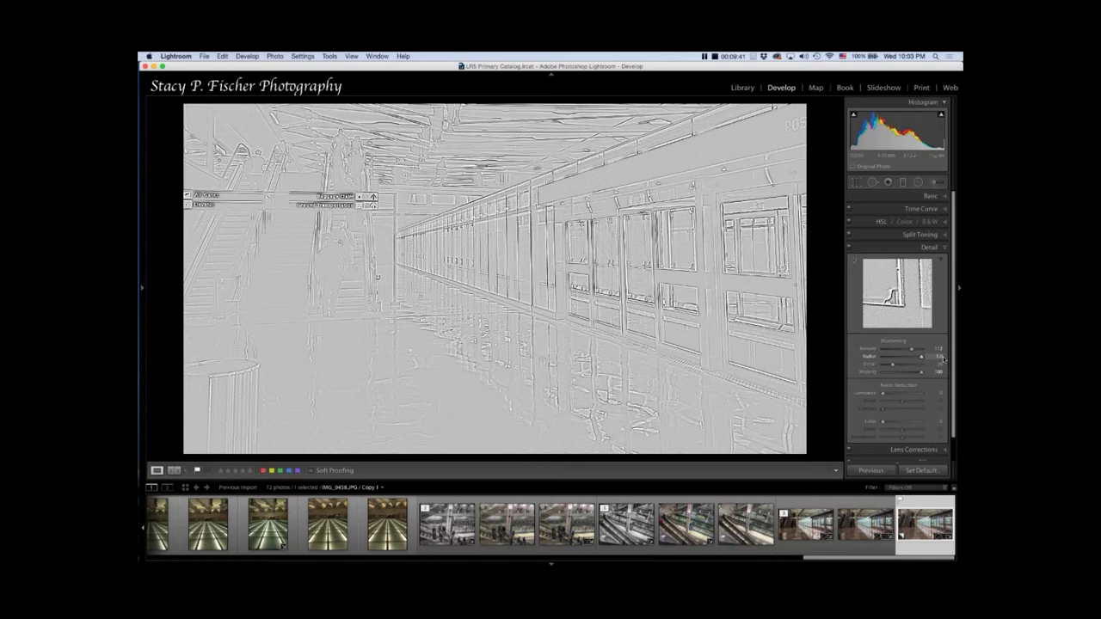
drag(932, 358, 892, 366)
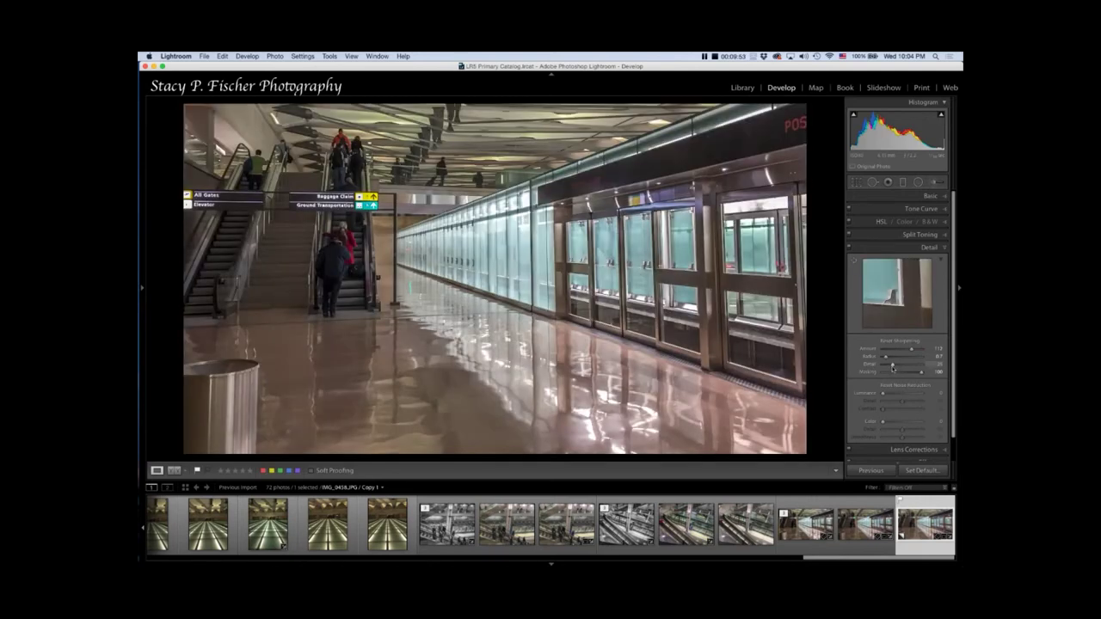
alt+click(893, 366)
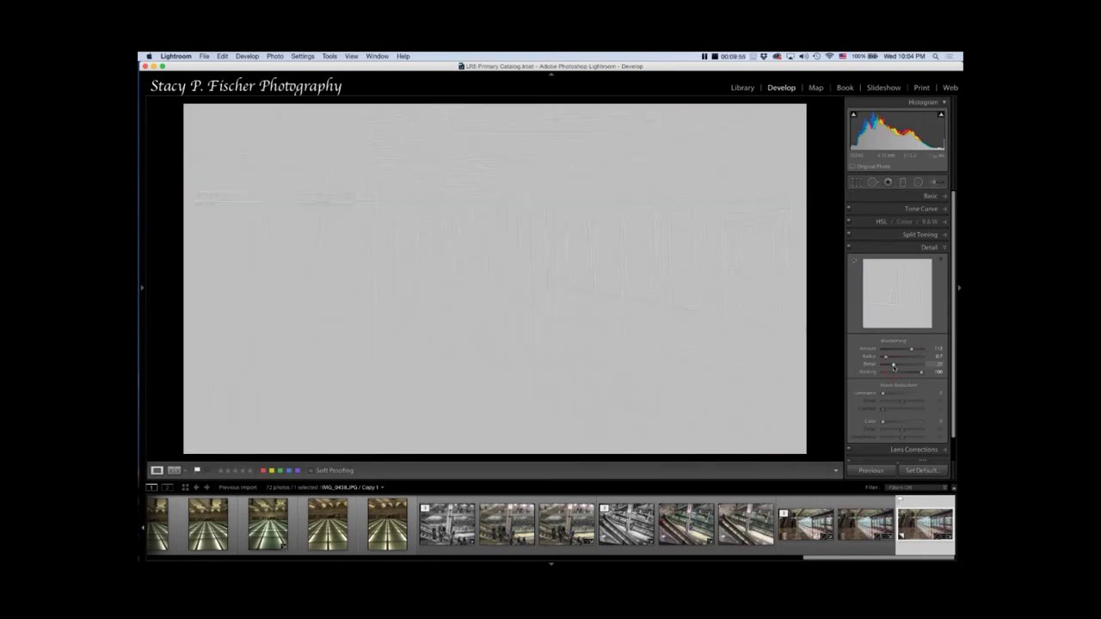
drag(893, 366, 927, 368)
drag(883, 365, 889, 369)
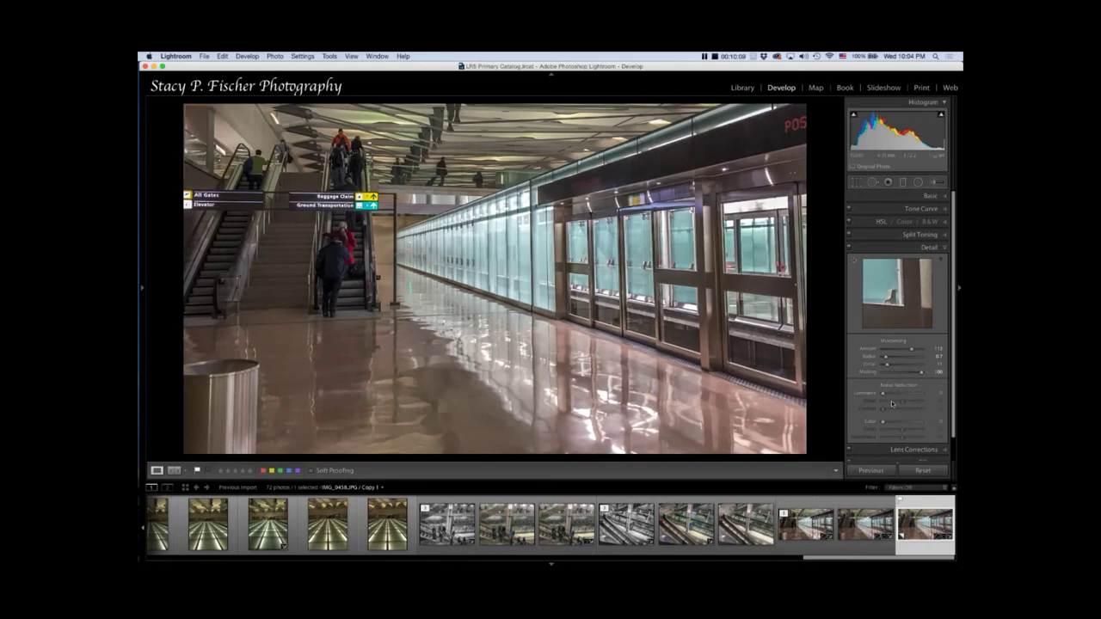
- Darken the corners with a Highlight Priority post-crop vignette using a negative Amount
key(super+alt+2)
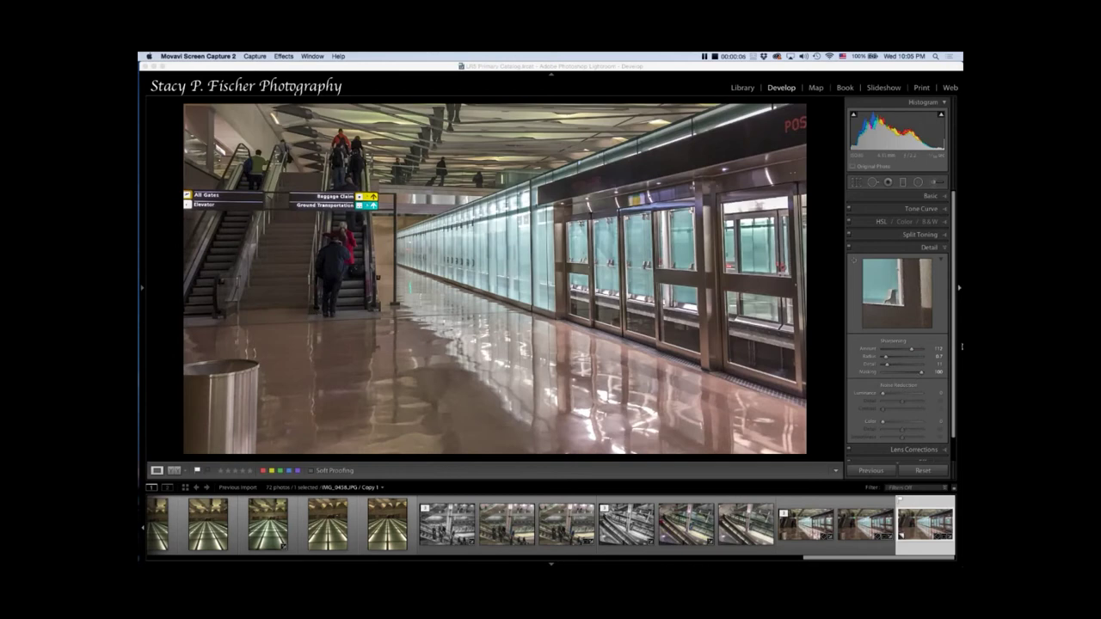
click(953, 308)
scroll(953, 327, down, 2)
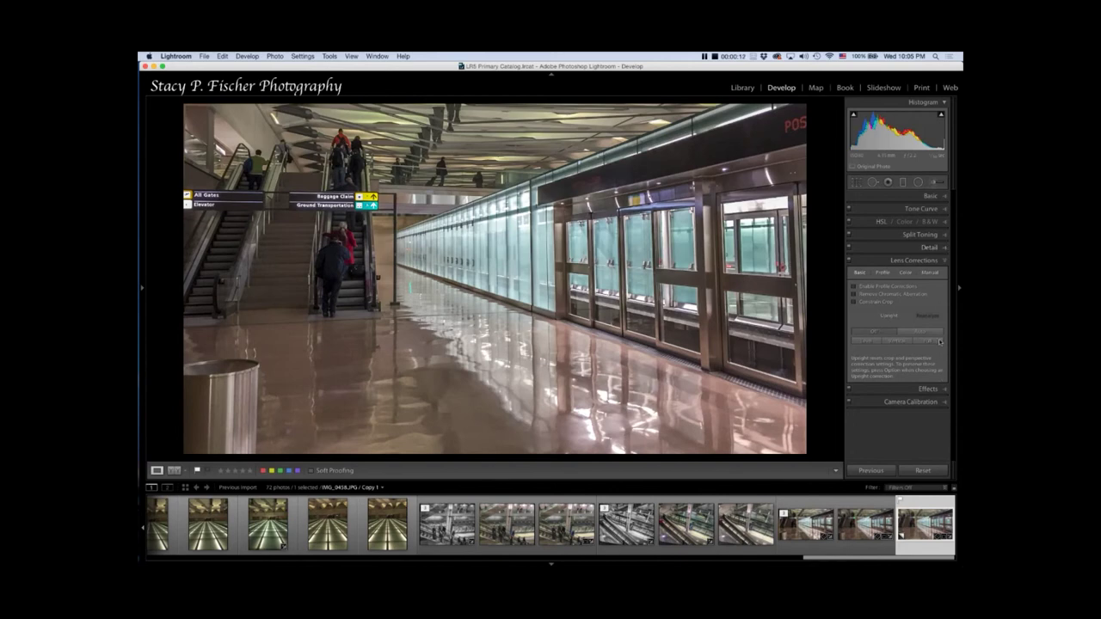
click(948, 389)
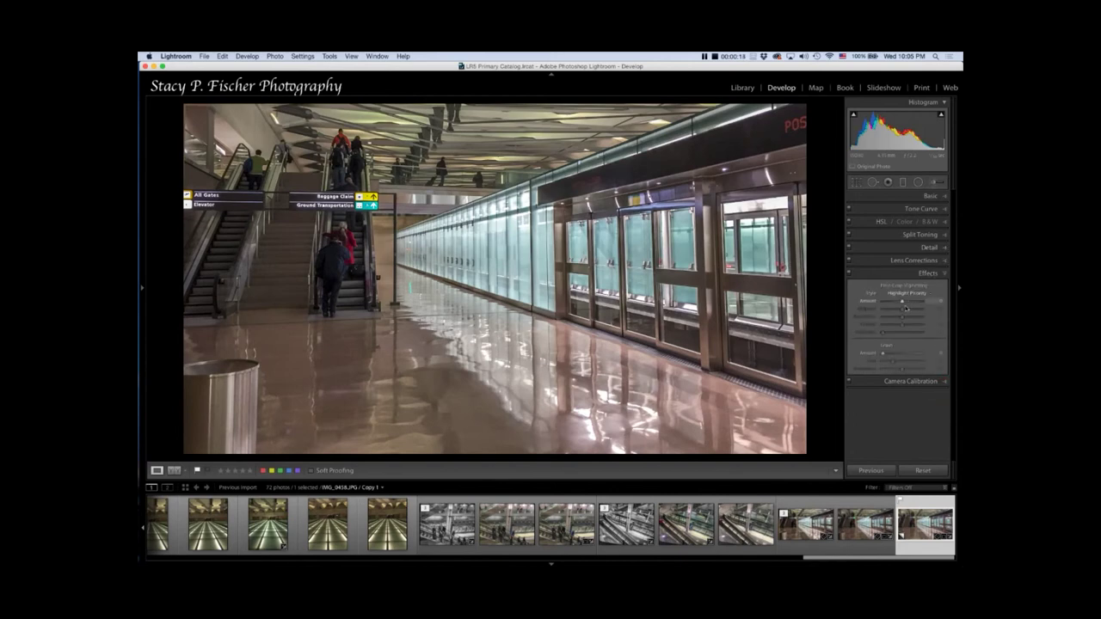
drag(903, 303, 900, 303)
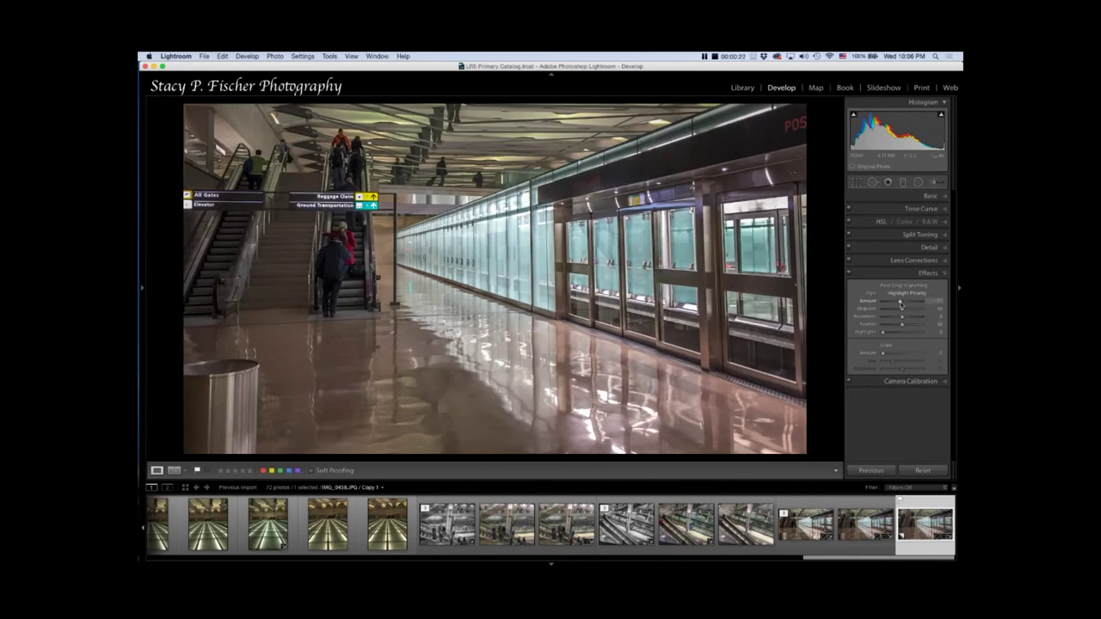
key(backslash)
key(backslash)
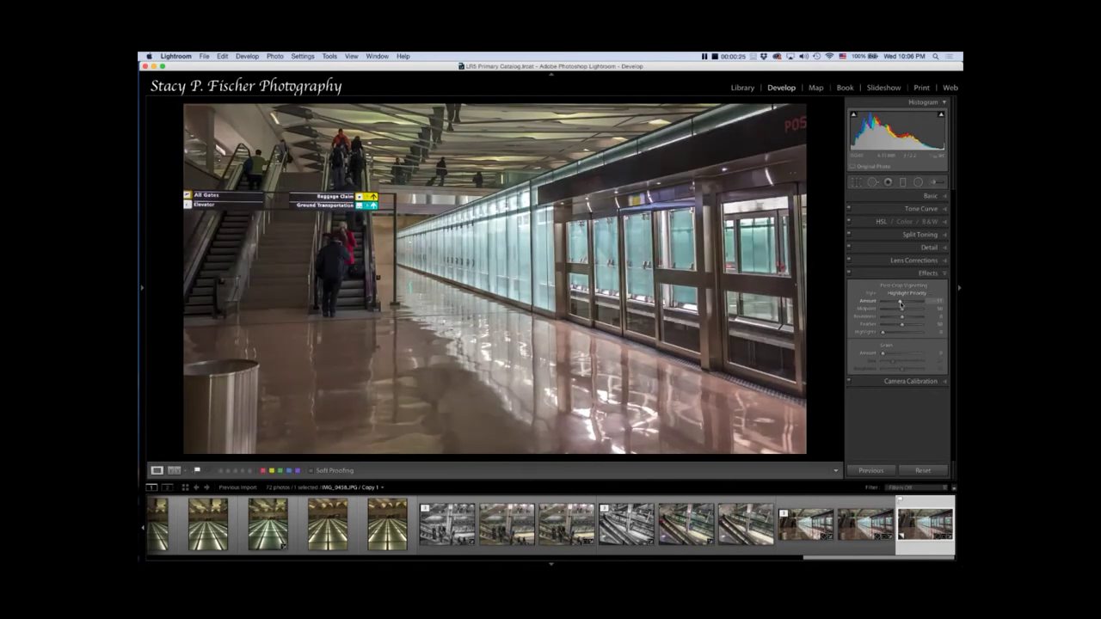